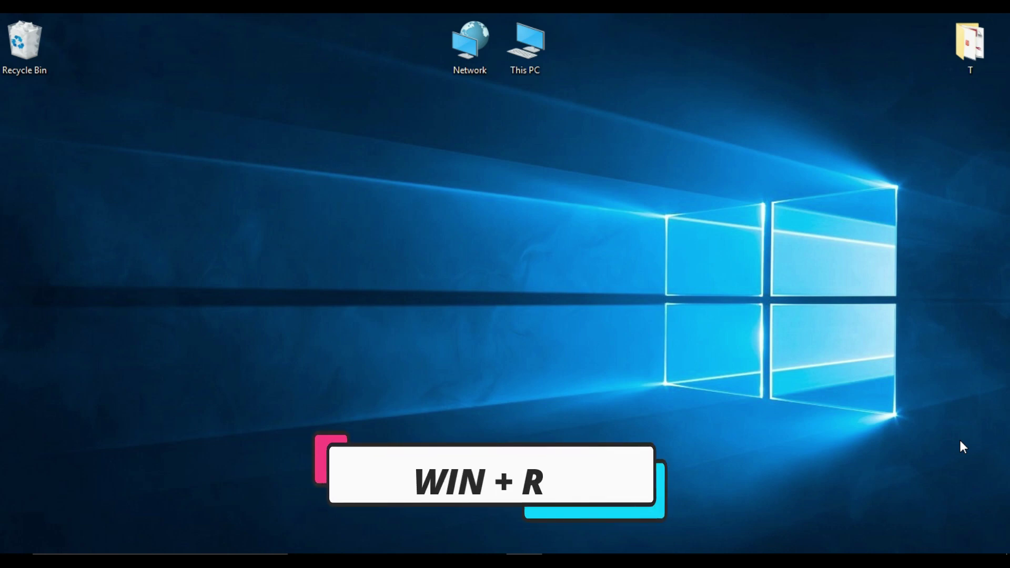
# Step: Launch the Registry Editor by running the regedit command
pyautogui.press('super+r')
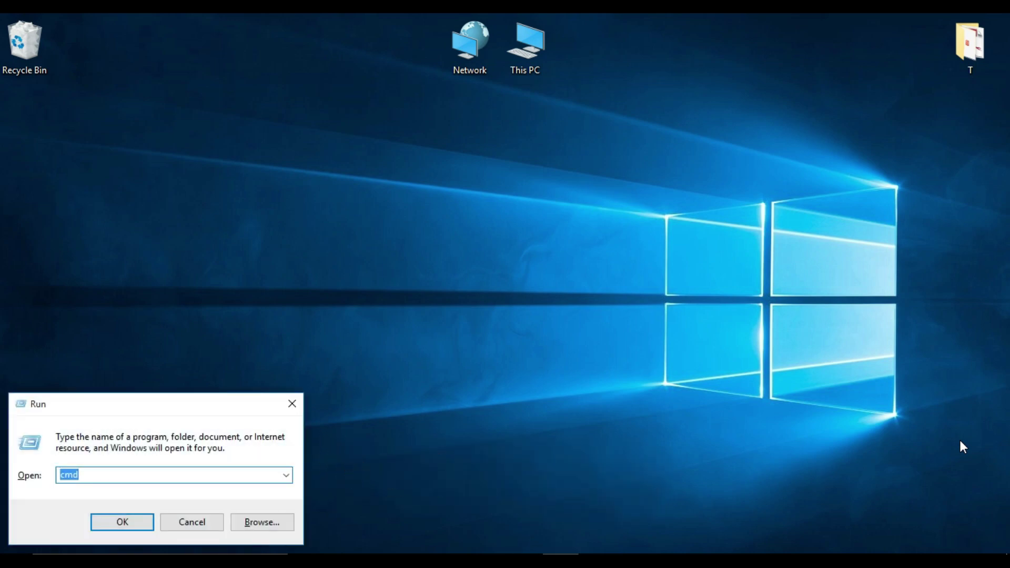
pyautogui.write('re')
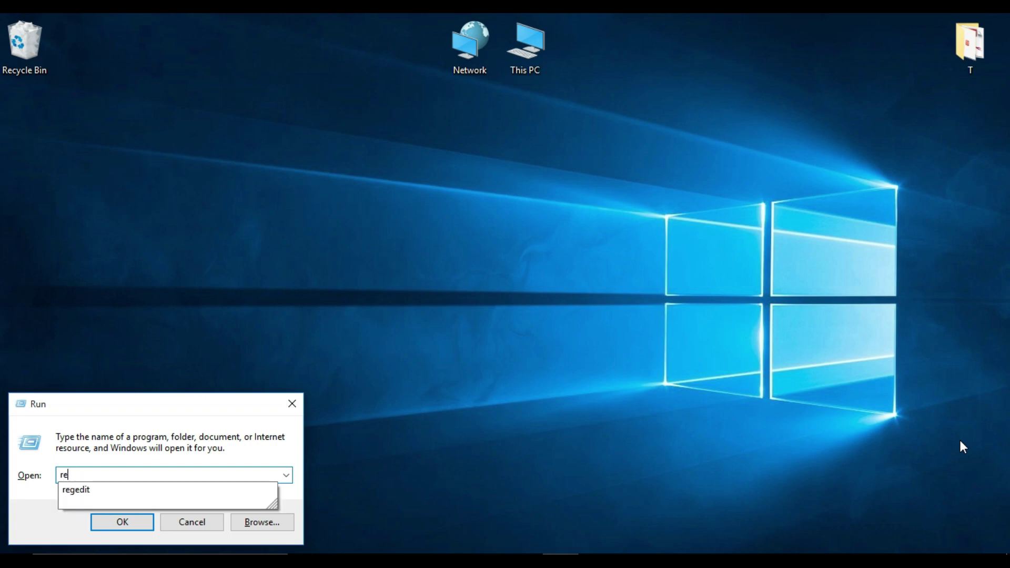
pyautogui.write('gedit')
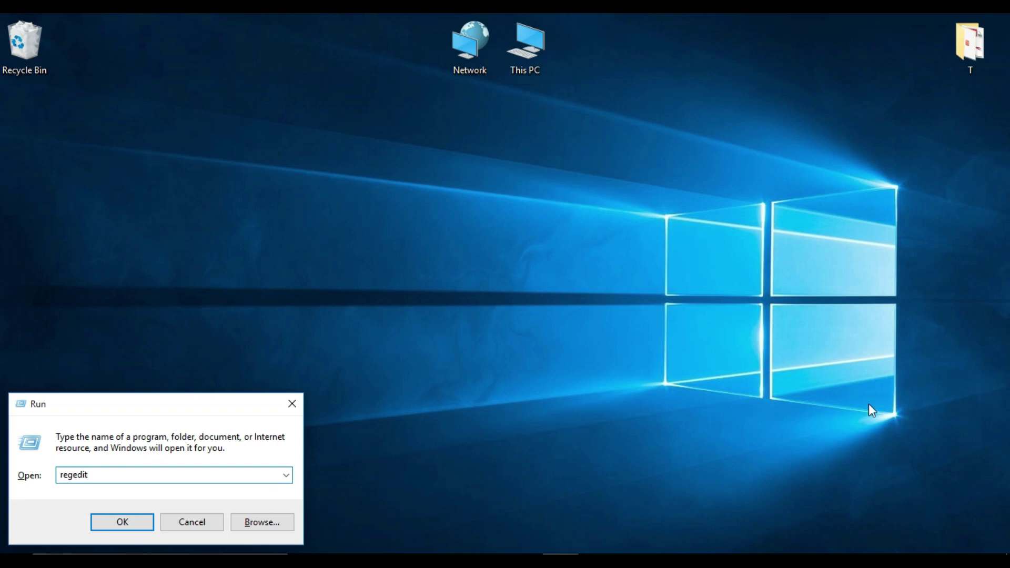
pyautogui.click(126, 521)
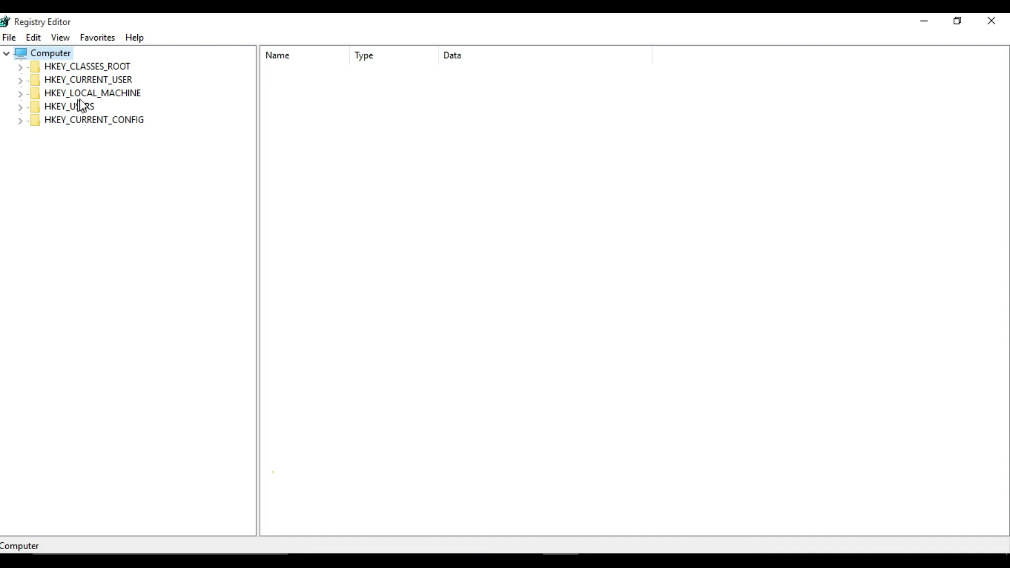
# Step: Navigate the registry to the HKEY_LOCAL_MACHINE\SYSTEM\CurrentControlSet\Control\Keyboard Layout key
pyautogui.click(21, 93)
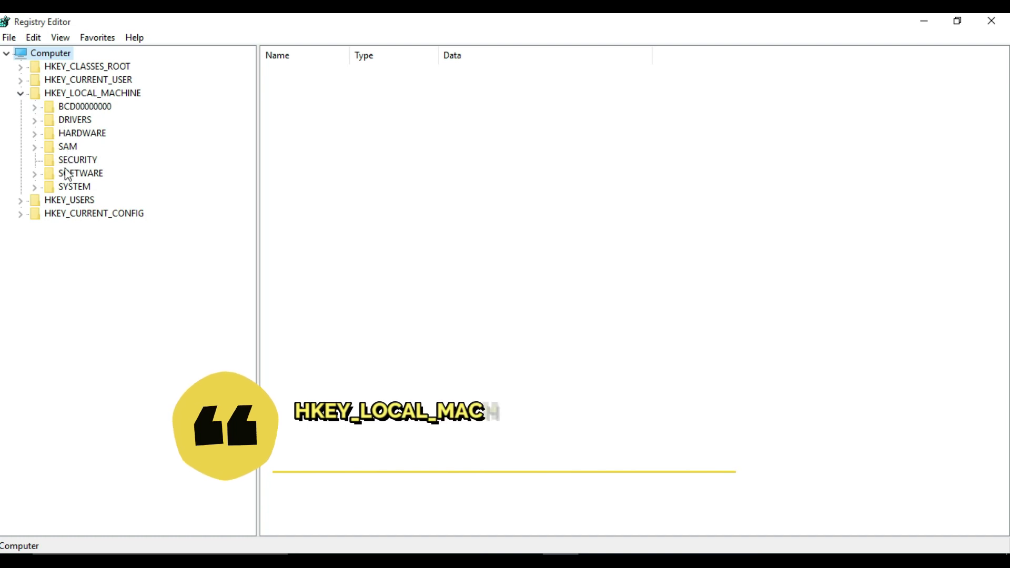
pyautogui.click(35, 188)
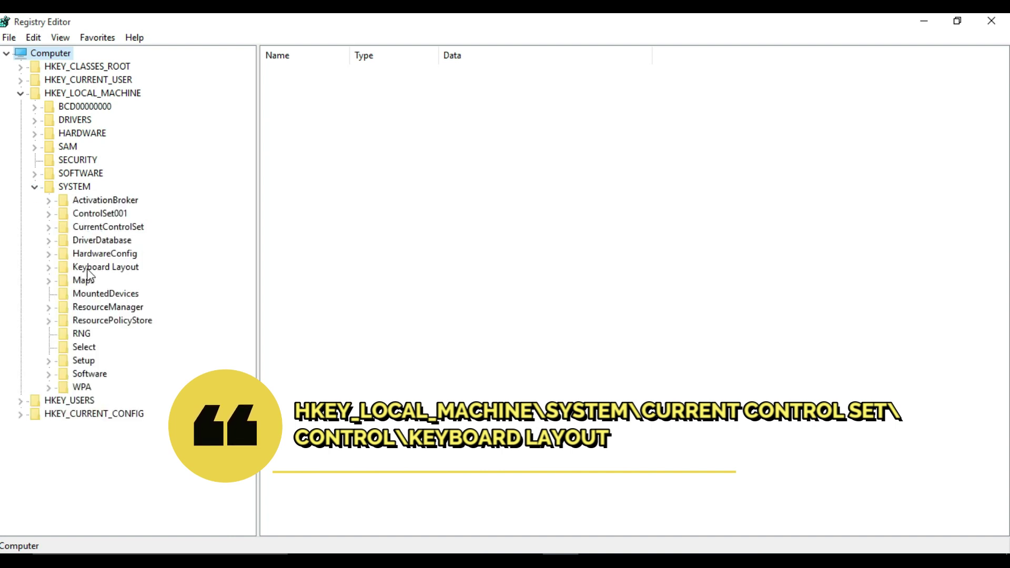
pyautogui.click(49, 229)
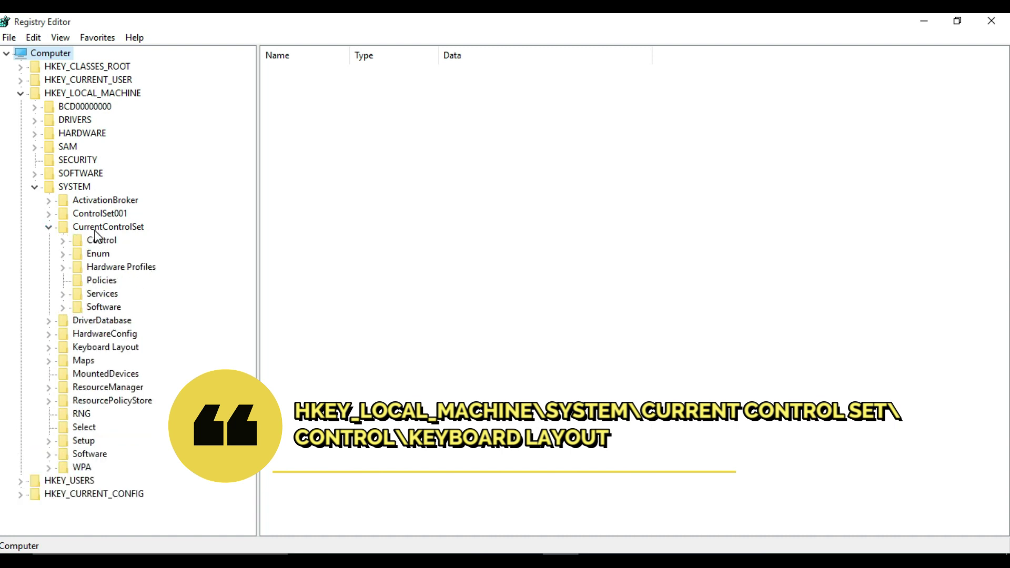
pyautogui.click(63, 241)
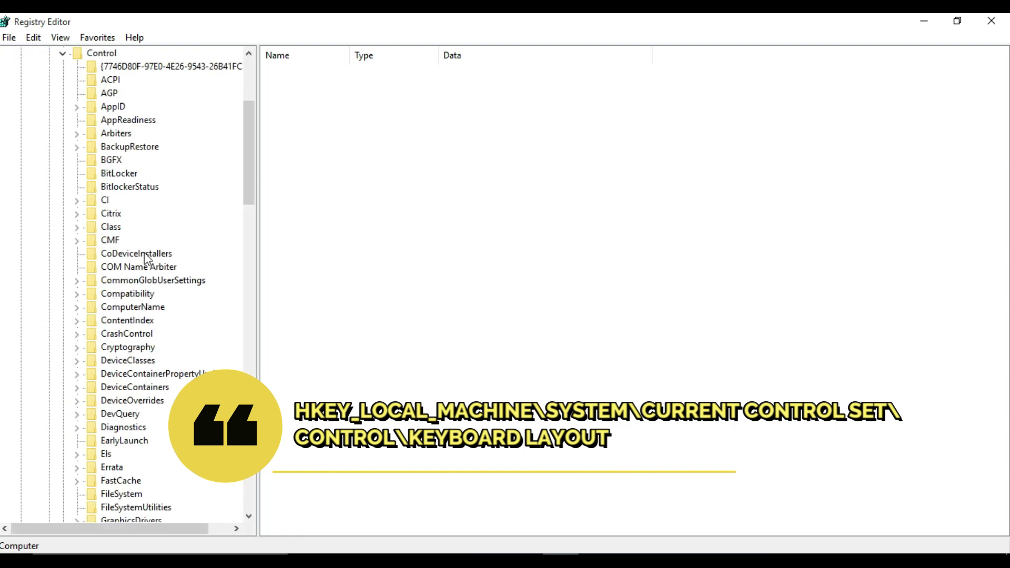
pyautogui.scroll(-3, 147, 258)
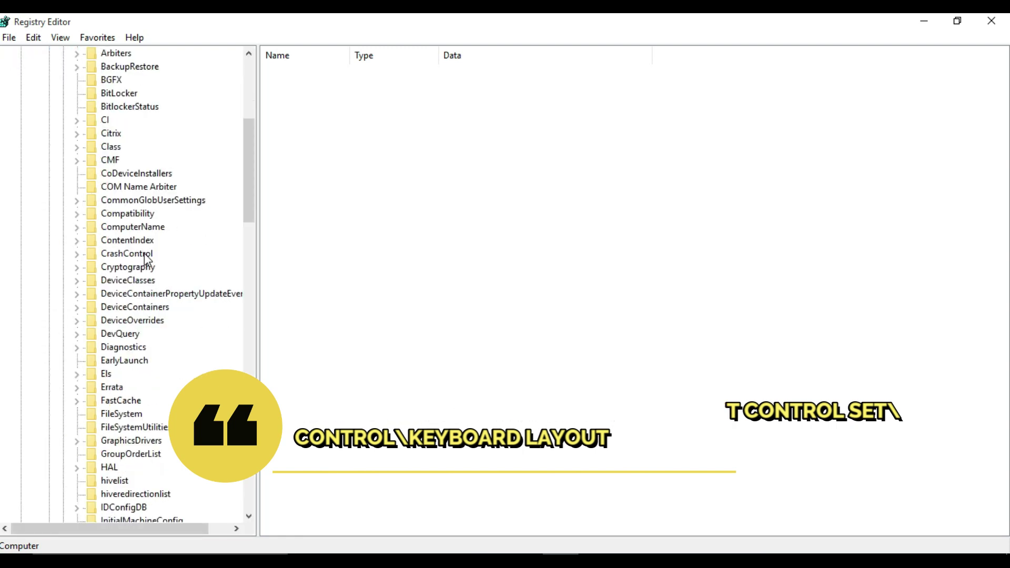
pyautogui.scroll(-3, 144, 253)
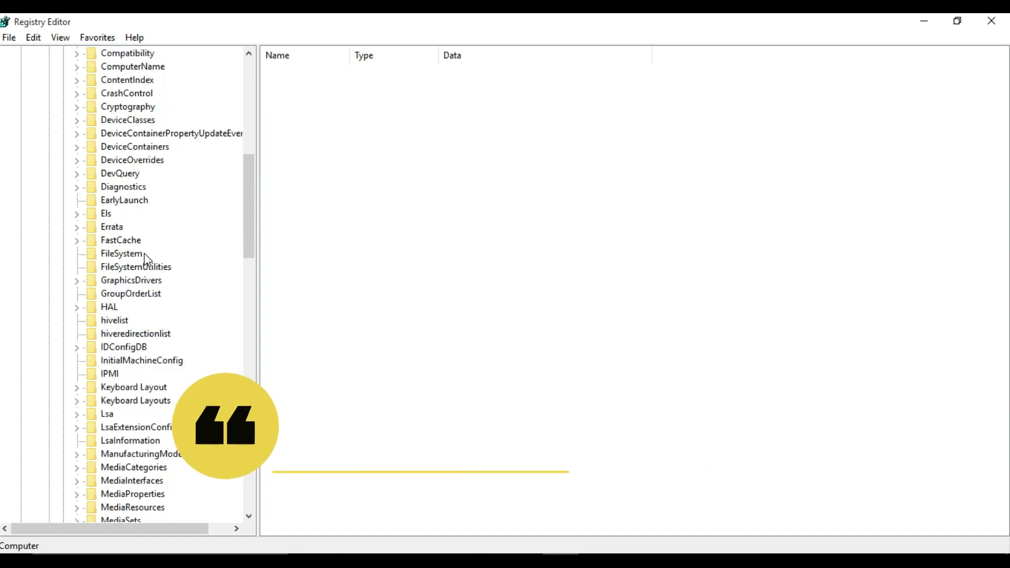
pyautogui.click(148, 388)
# Step: Create a new binary value named Scancode Map in the Keyboard Layout key
pyautogui.rightClick(148, 389)
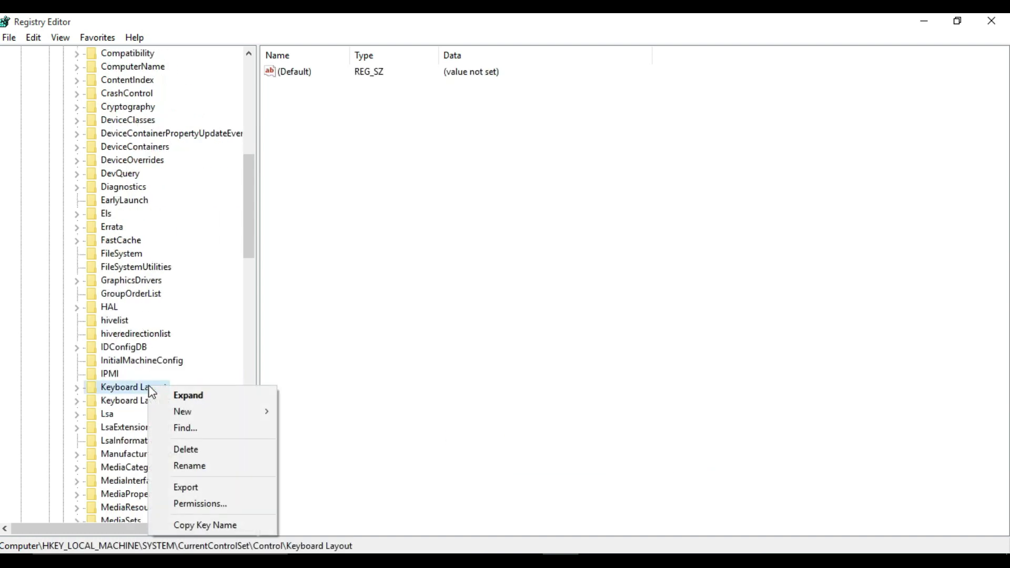
pyautogui.moveTo(188, 420)
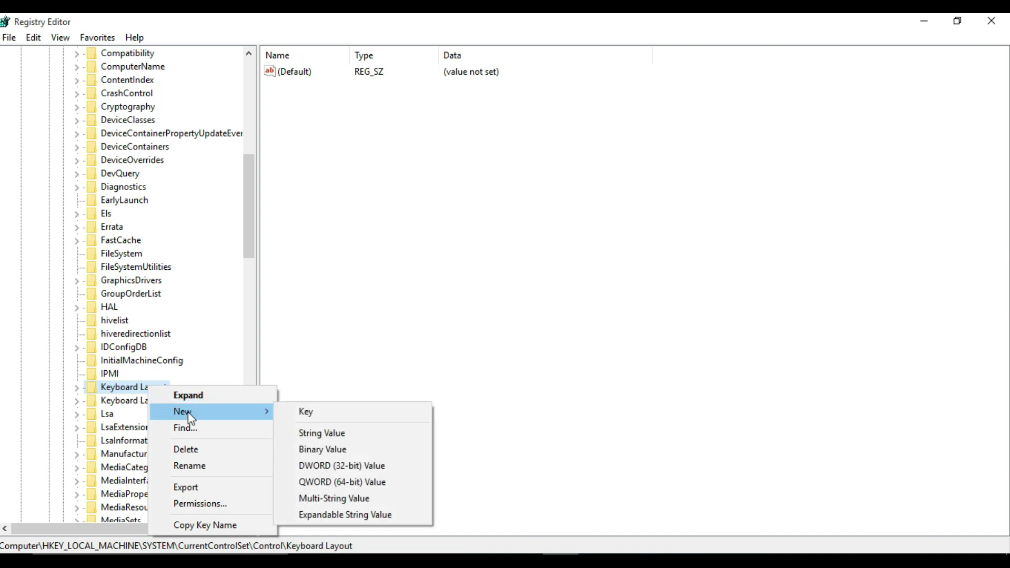
pyautogui.click(309, 451)
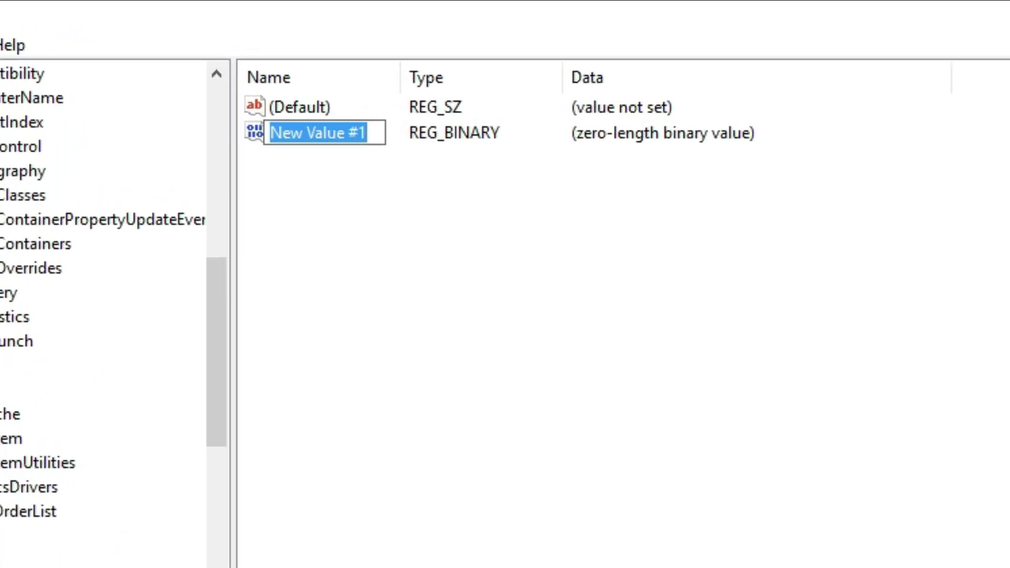
pyautogui.write('Scancode Map')
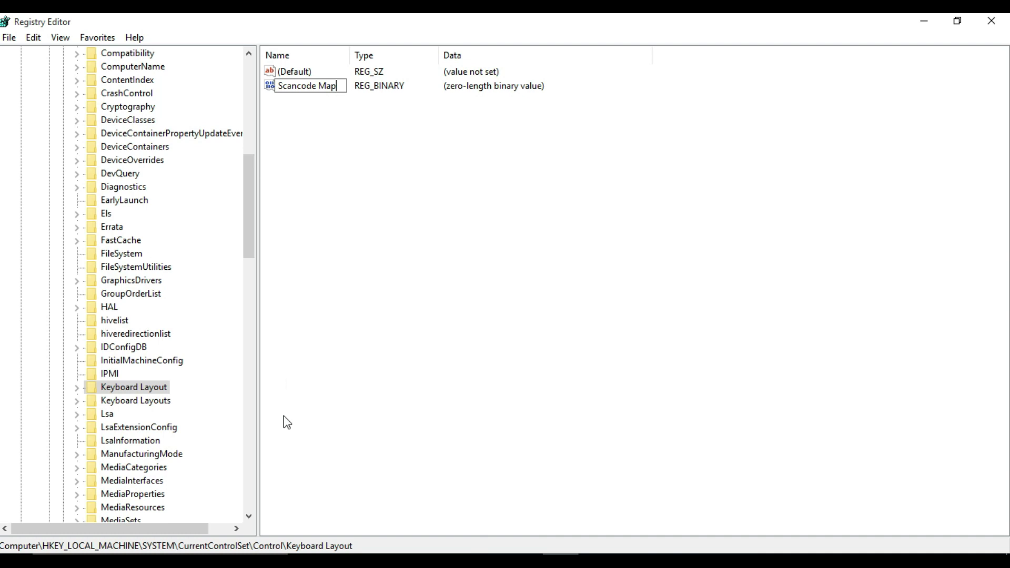
pyautogui.press('Return')
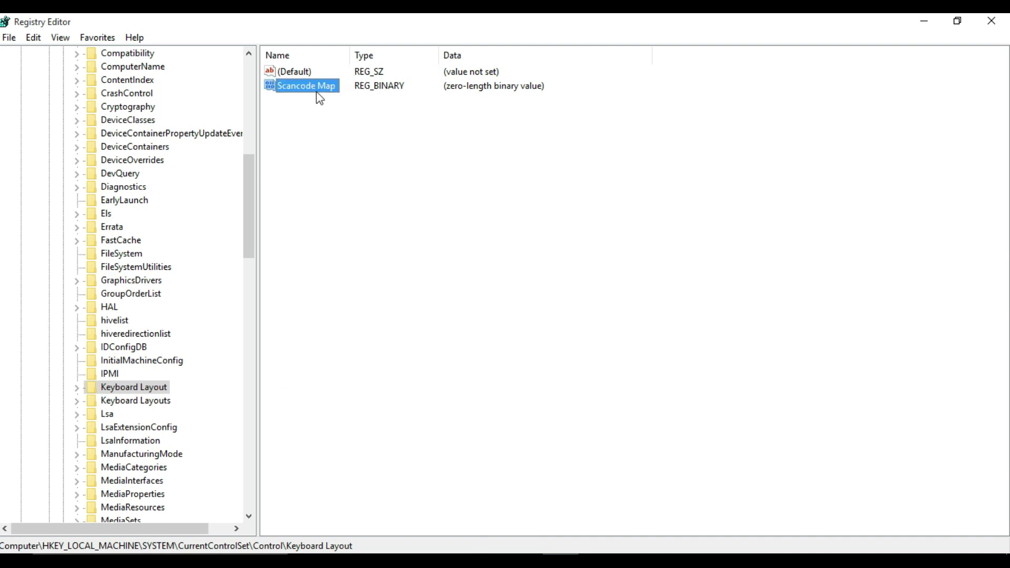
pyautogui.doubleClick(317, 90)
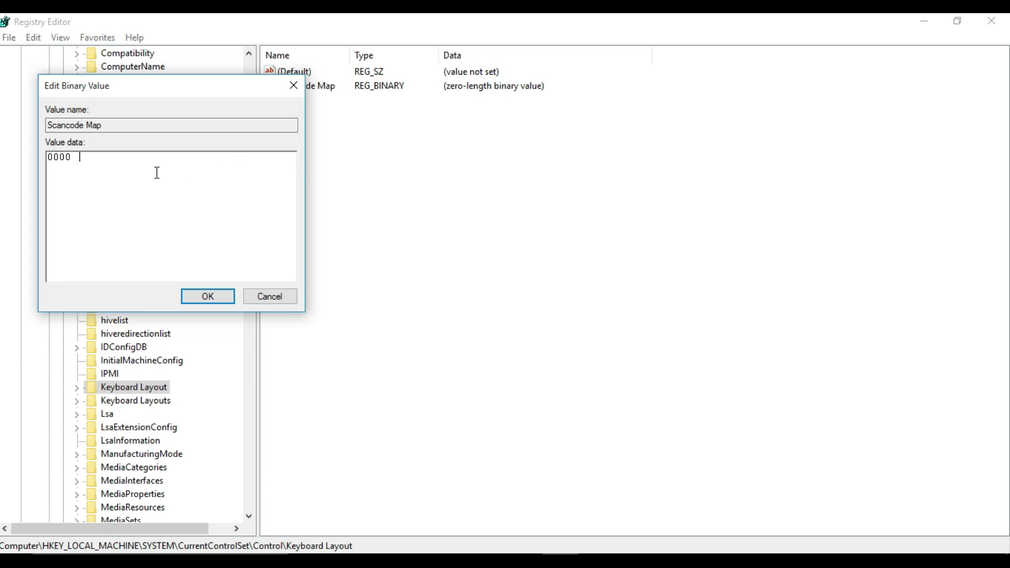
pyautogui.write('00000000')
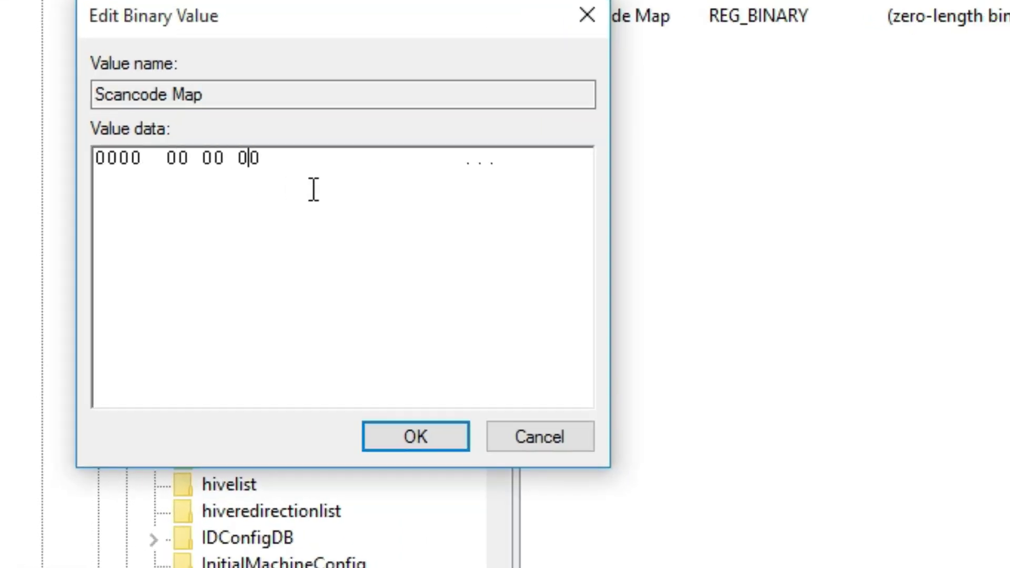
pyautogui.write('00000000')
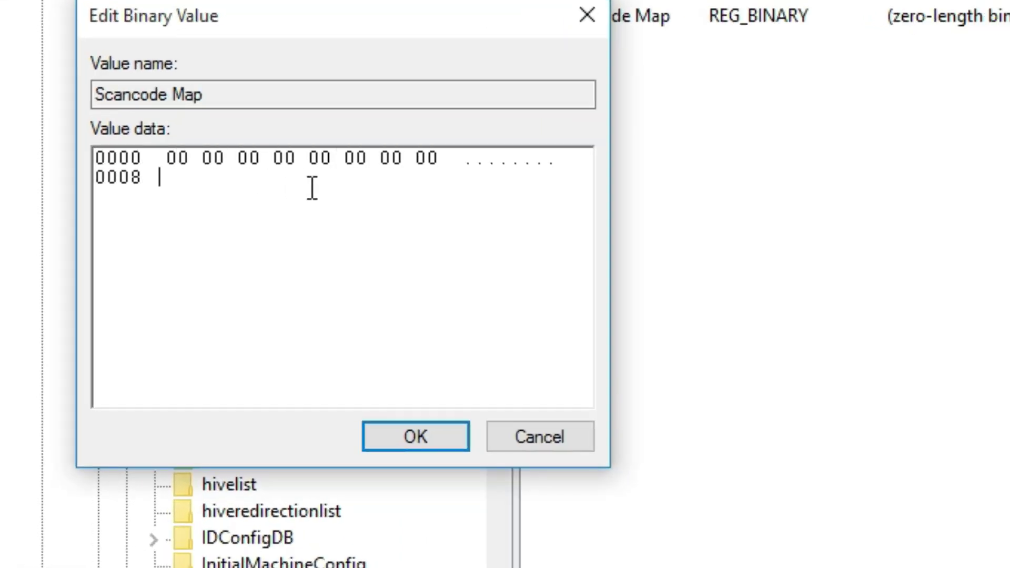
pyautogui.write('020000000000')
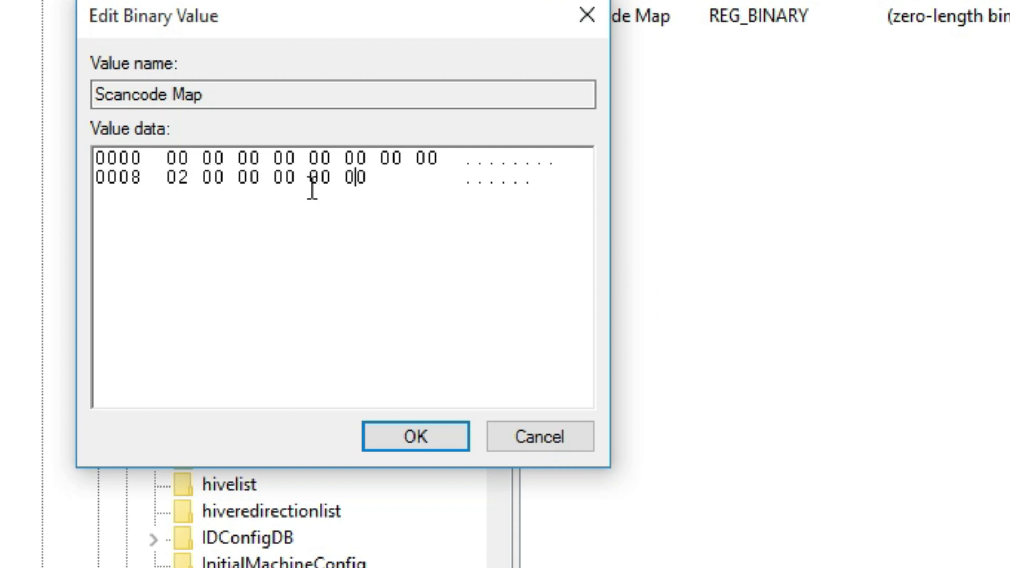
pyautogui.write('3a0000')
pyautogui.write('000000')
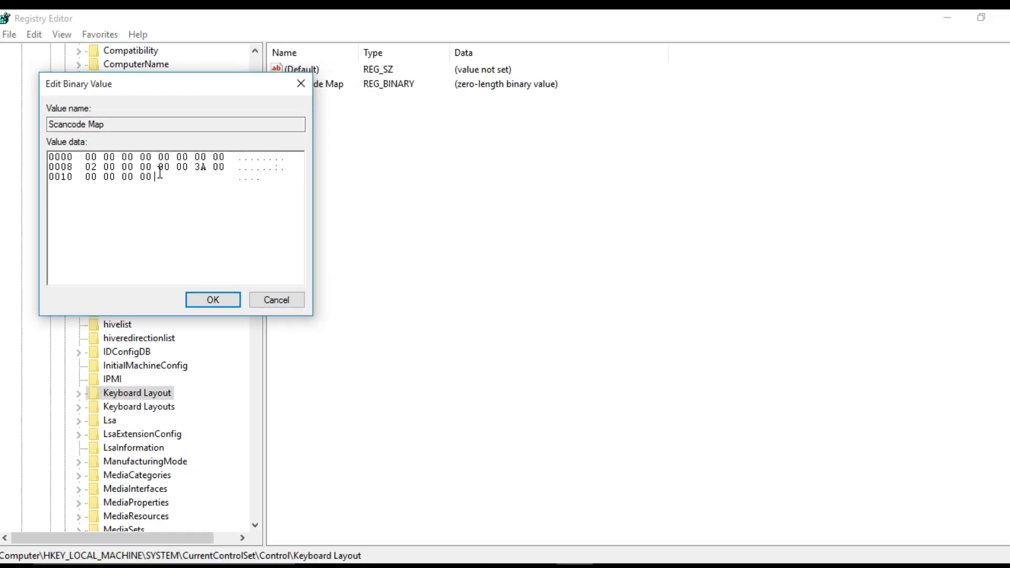
pyautogui.click(205, 303)
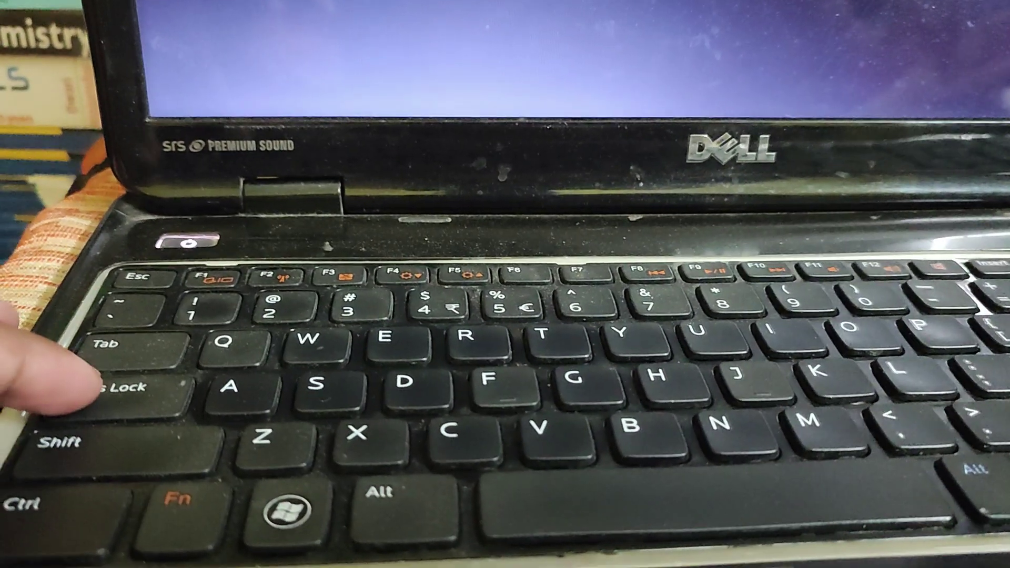
# Step: Restart the computer to apply the Scancode Map registry change
pyautogui.press('capslock')
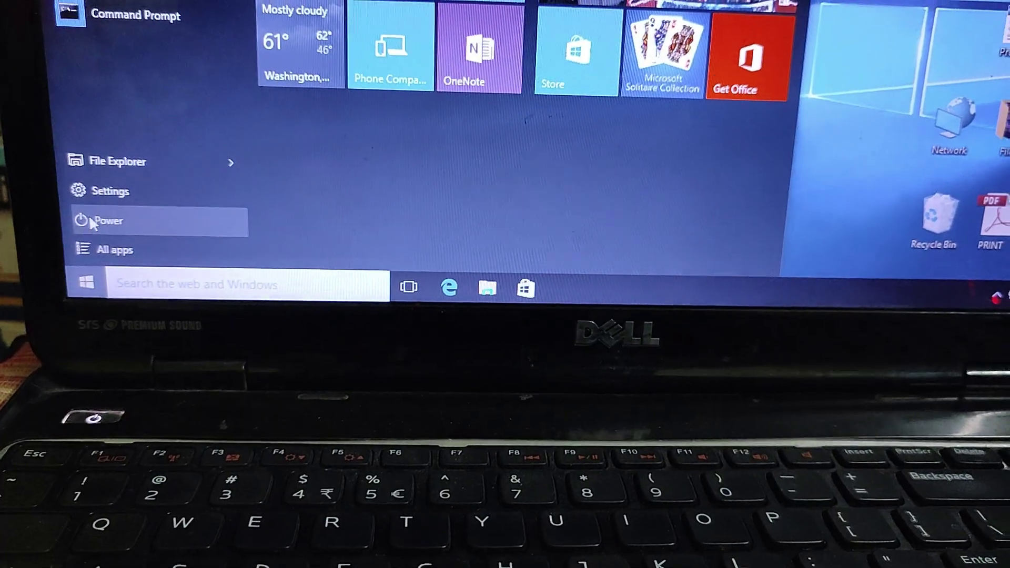
pyautogui.click(90, 213)
pyautogui.click(138, 183)
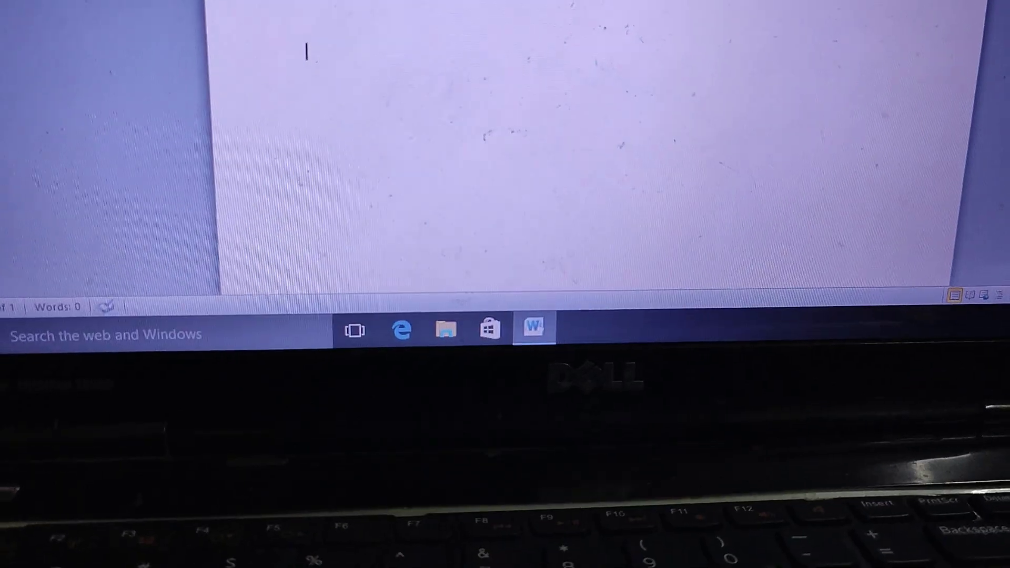
# Step: Enter random lowercase letters in a blank Word document, separated by a tab, to test the Caps Lock and Tab keys
pyautogui.write('fdfdfdfgggfggfgfs')
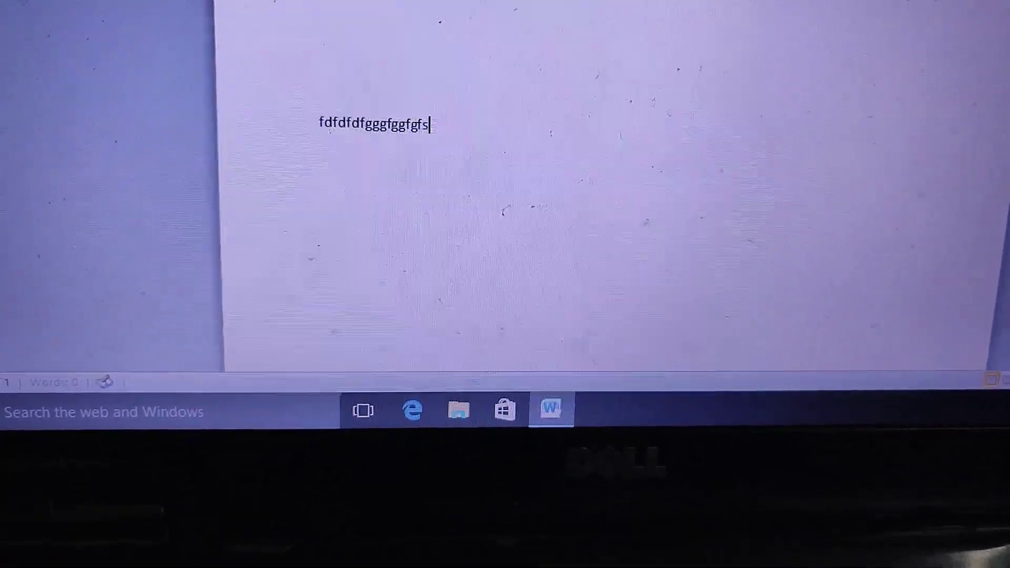
pyautogui.press('space')
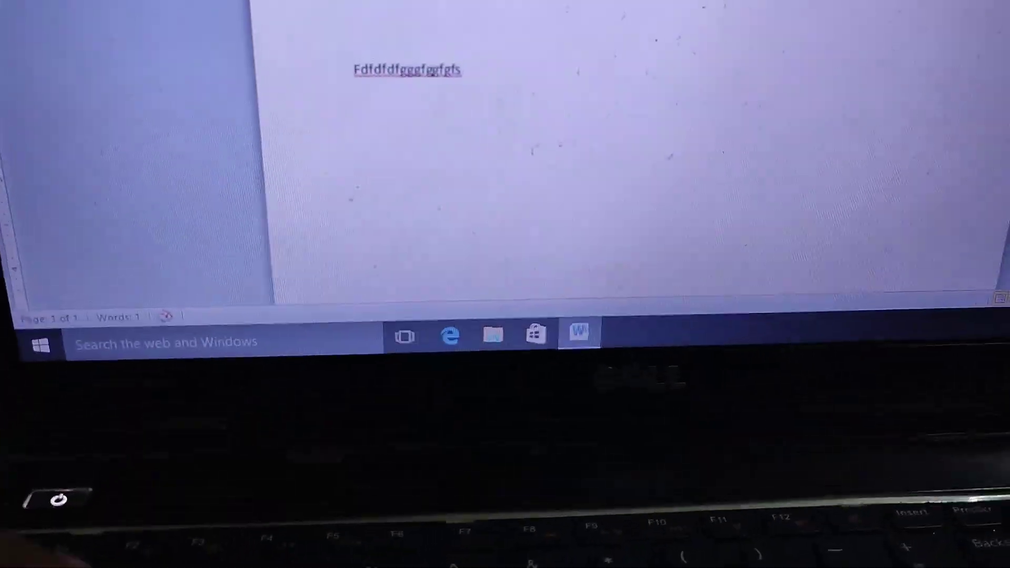
pyautogui.press('Tab')
pyautogui.write('ffrrrrrtrrtrtrtrrtrrtrtrt')
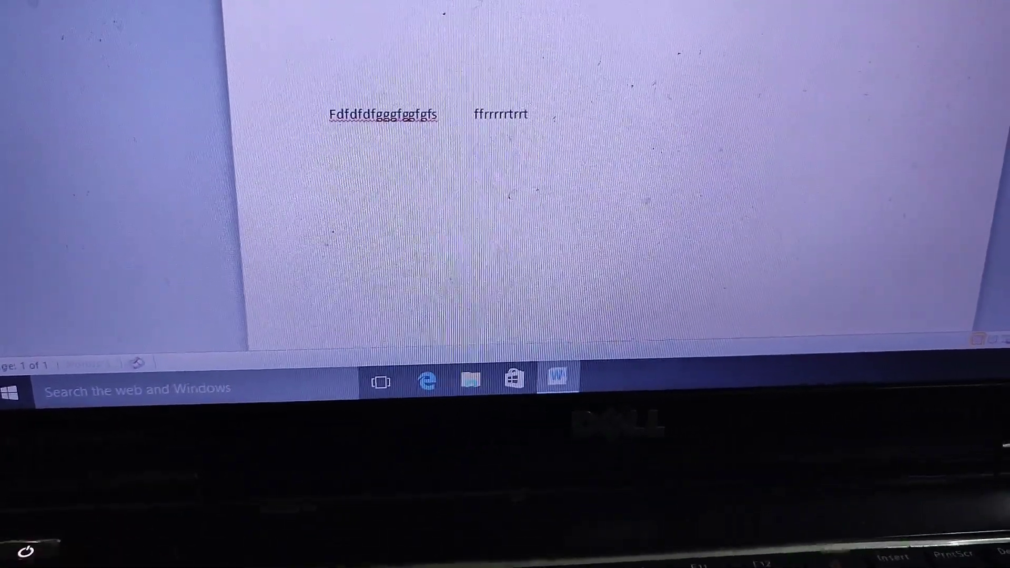
pyautogui.write('rtrtrt')
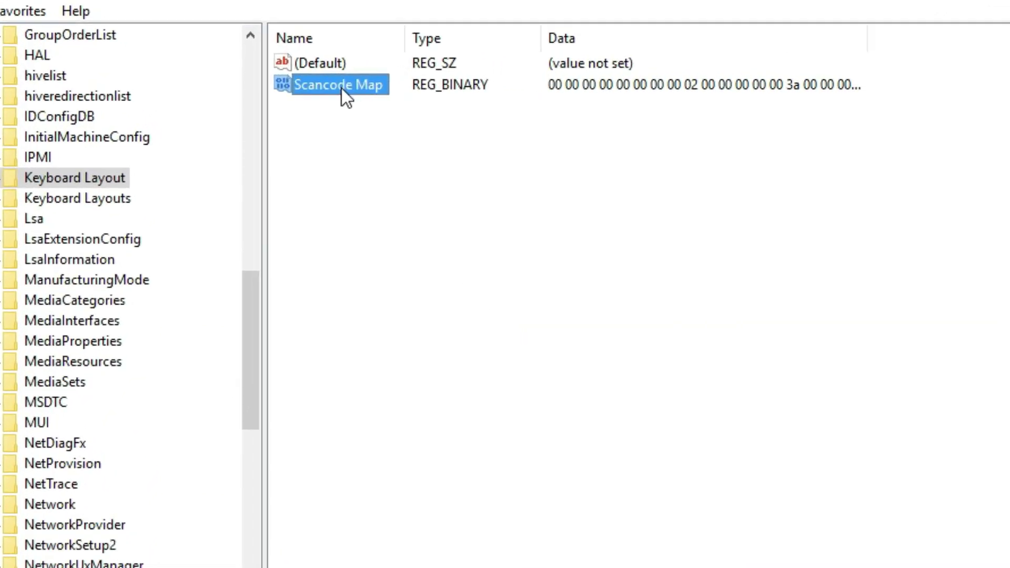
# Step: Delete the Scancode Map value from the Keyboard Layout key in the Registry Editor
pyautogui.rightClick(342, 87)
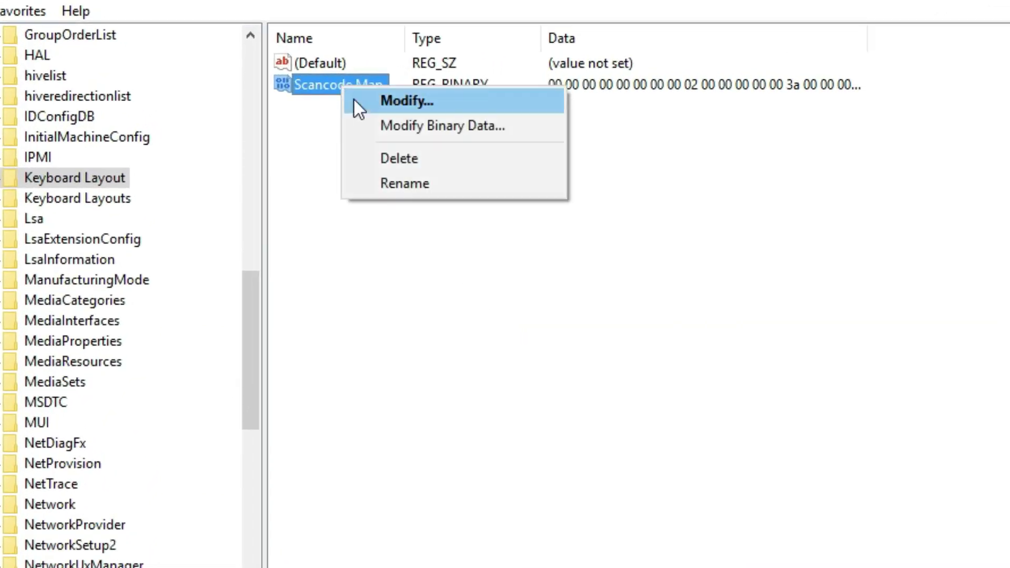
pyautogui.click(390, 158)
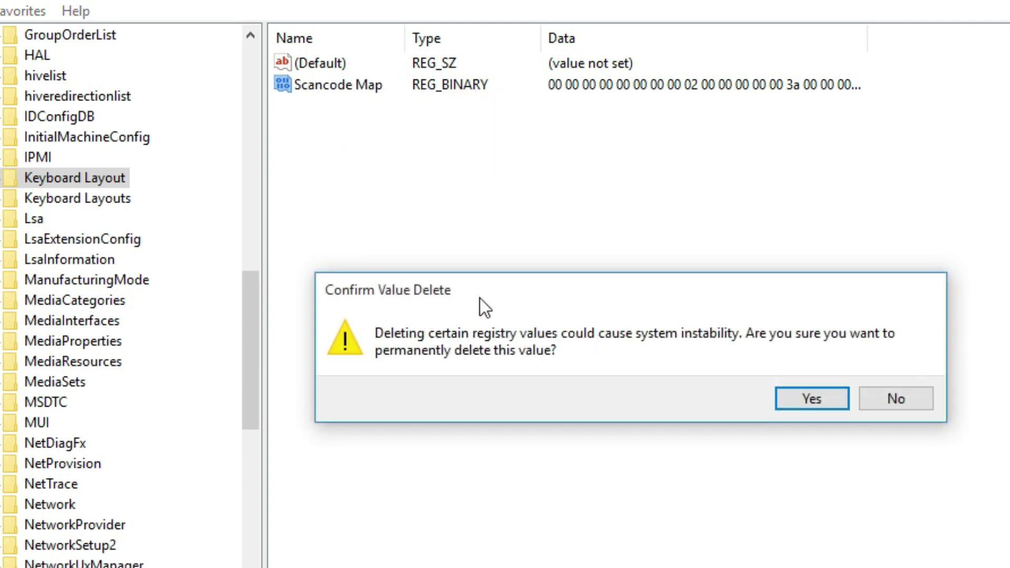
pyautogui.click(806, 404)
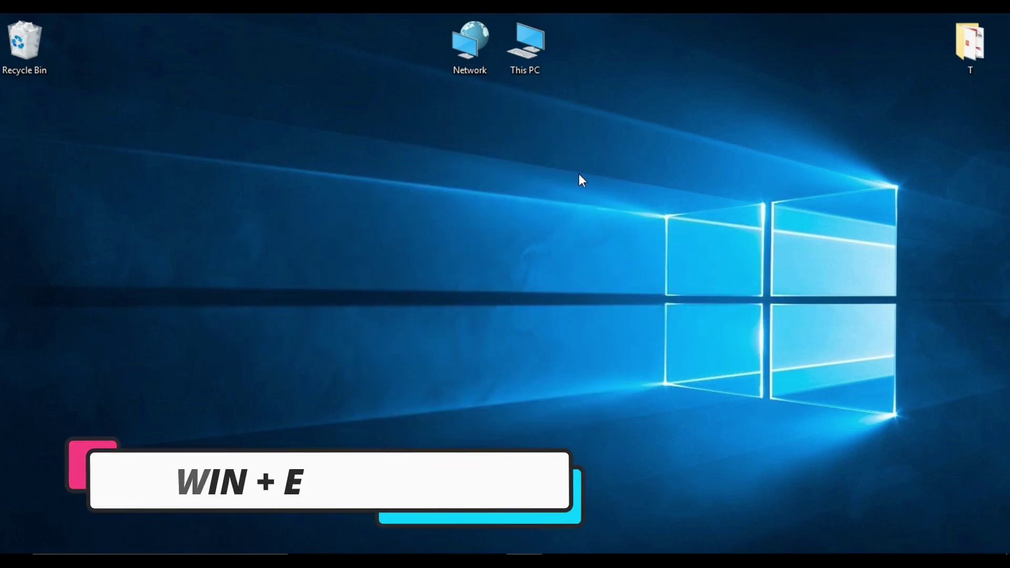
# Step: Open File Explorer in a maximized window with its address selected, and close it
pyautogui.press('super+e')
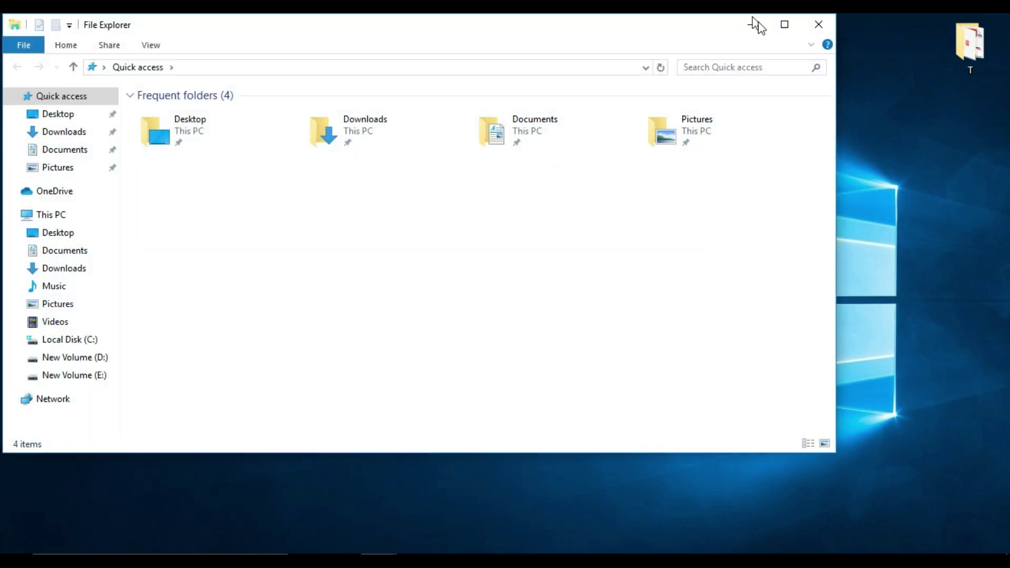
pyautogui.click(784, 24)
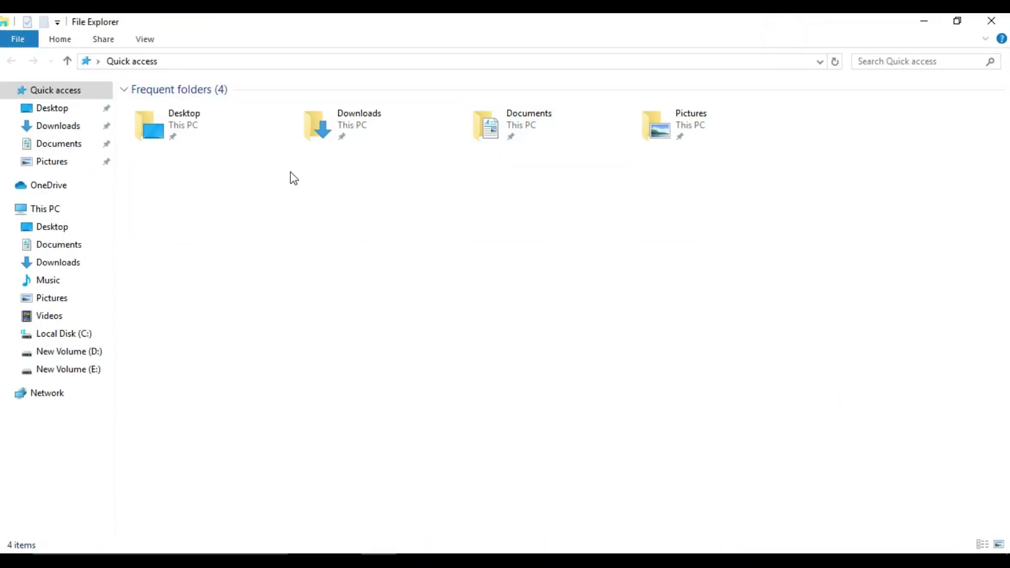
pyautogui.click(156, 61)
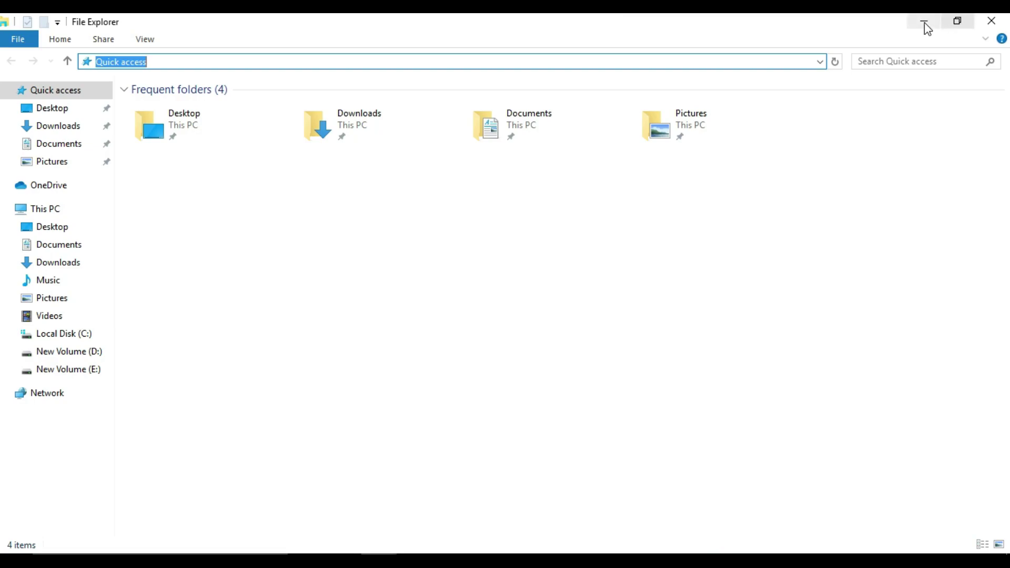
pyautogui.click(993, 21)
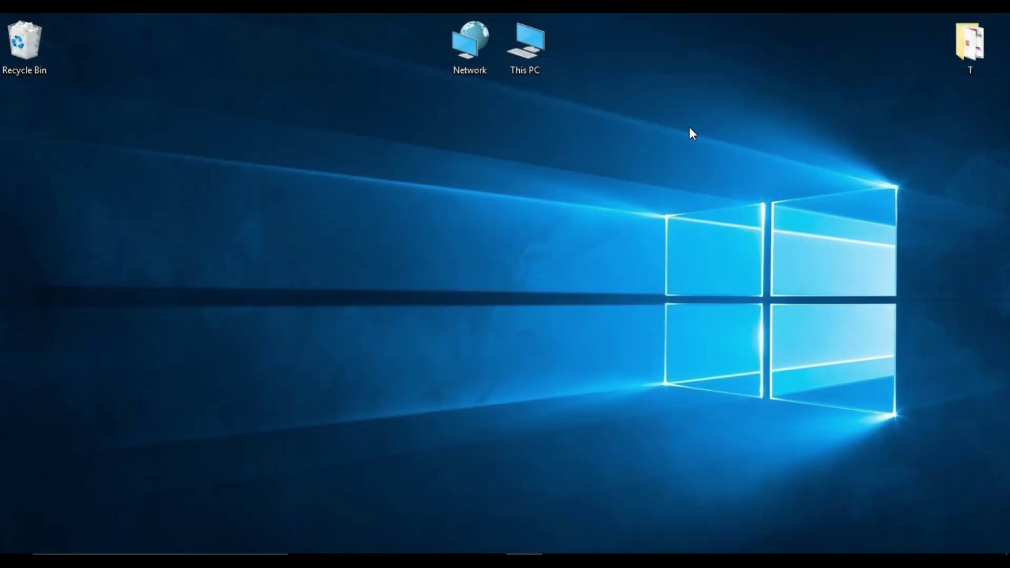
# Step: Open the Registry Editor and expand the tree down to HKEY_CURRENT_USER\SOFTWARE\Microsoft
pyautogui.press('super+r')
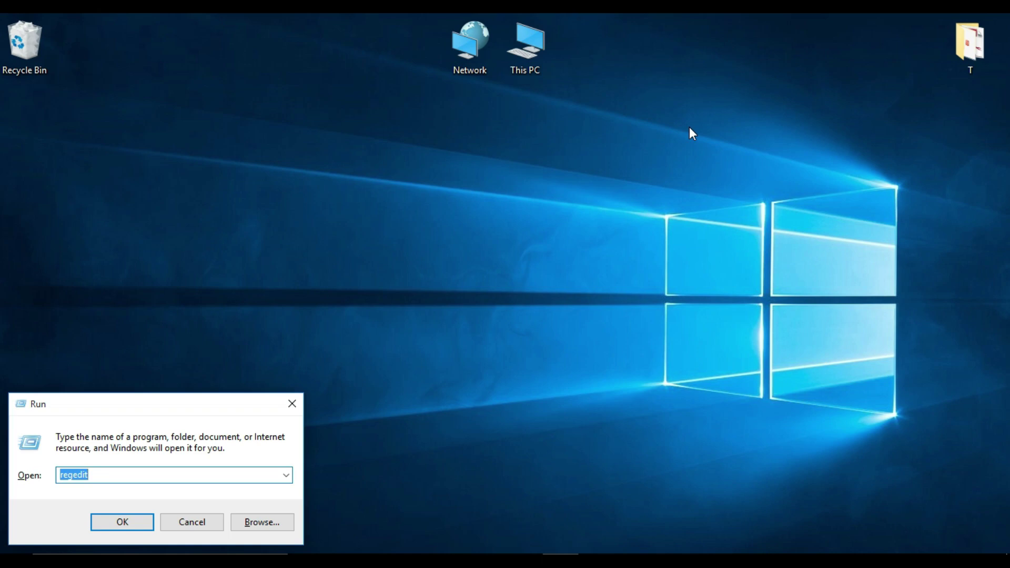
pyautogui.click(121, 522)
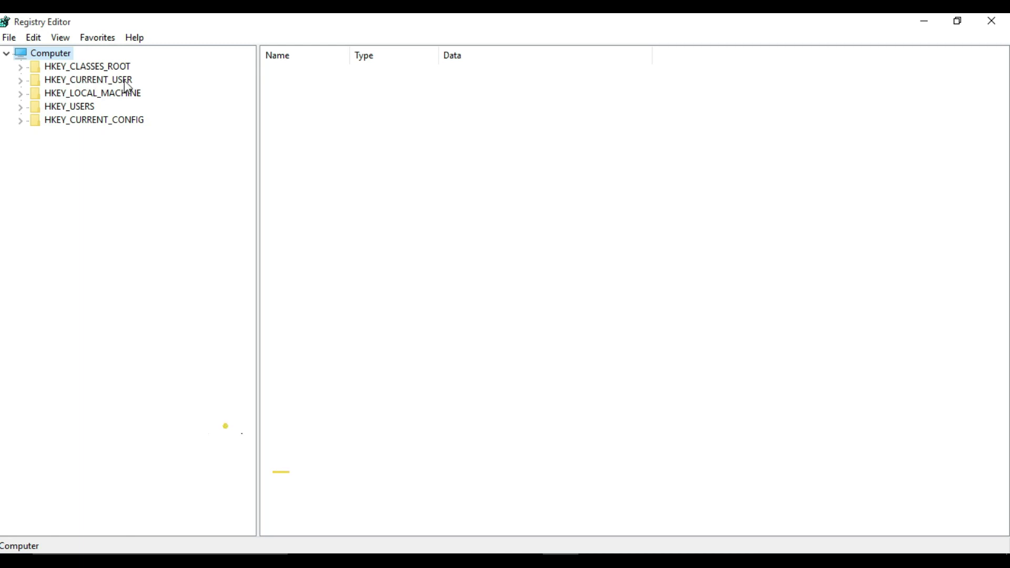
pyautogui.click(20, 80)
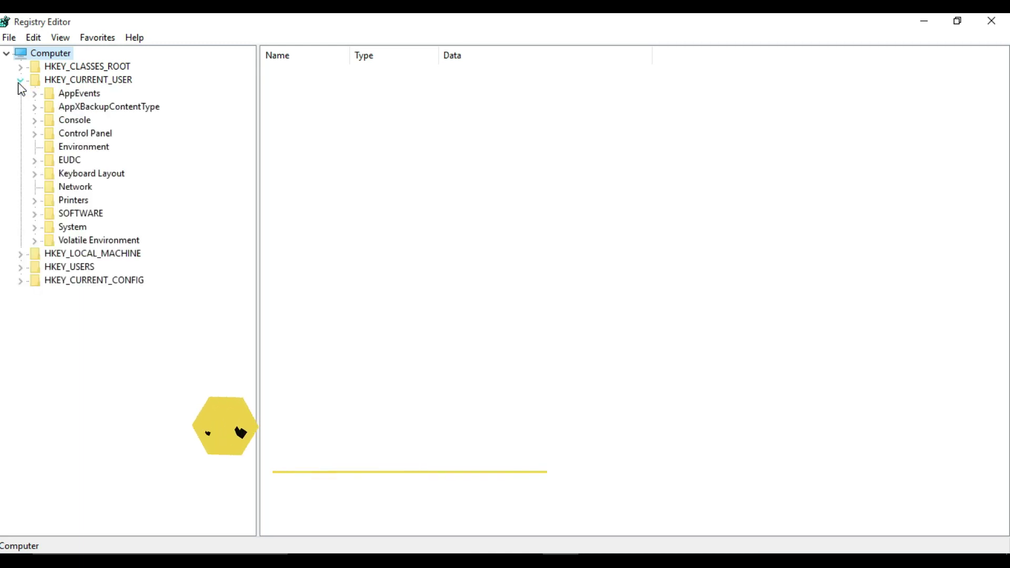
pyautogui.click(35, 215)
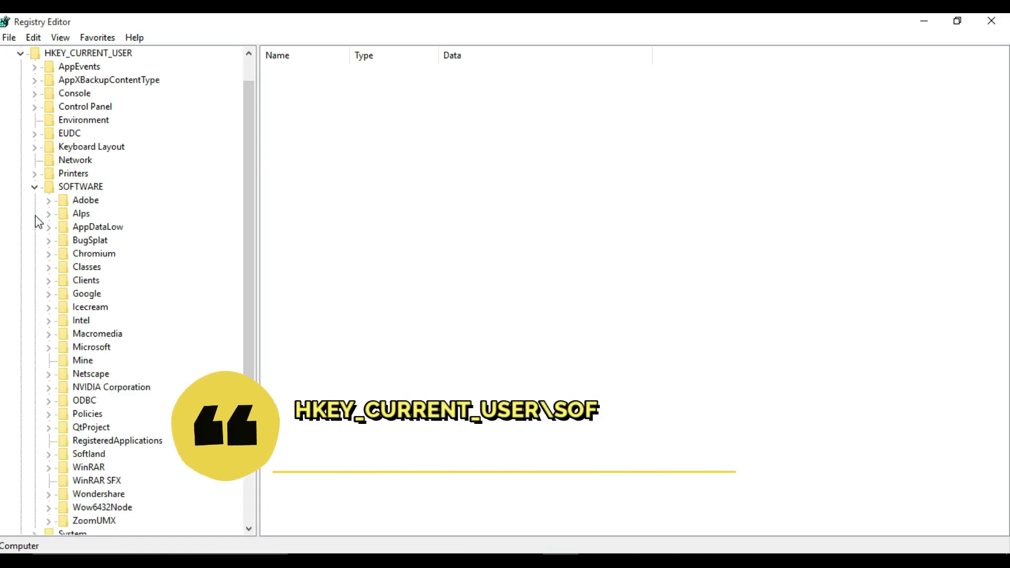
pyautogui.scroll(-1, 71, 226)
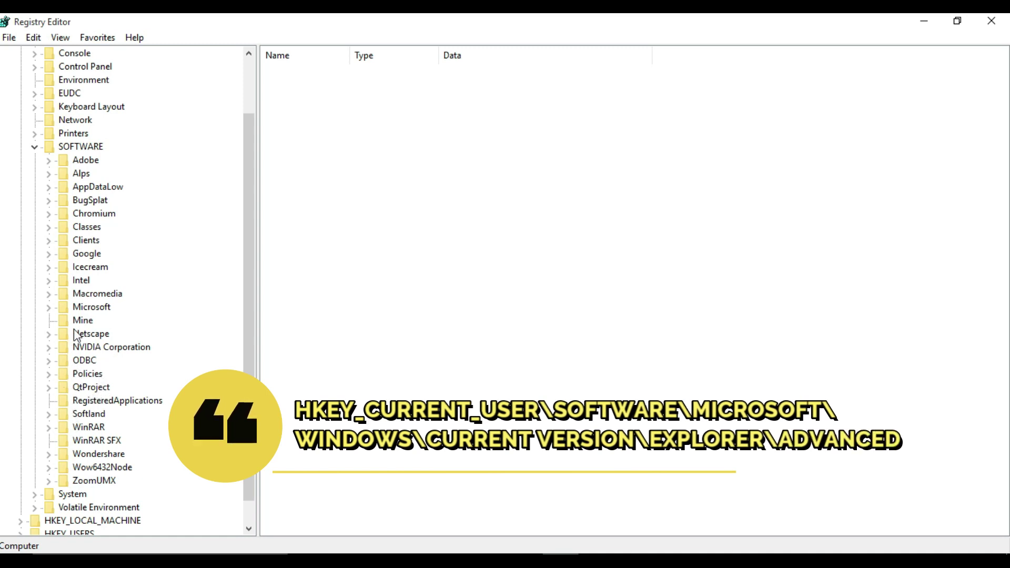
pyautogui.click(49, 308)
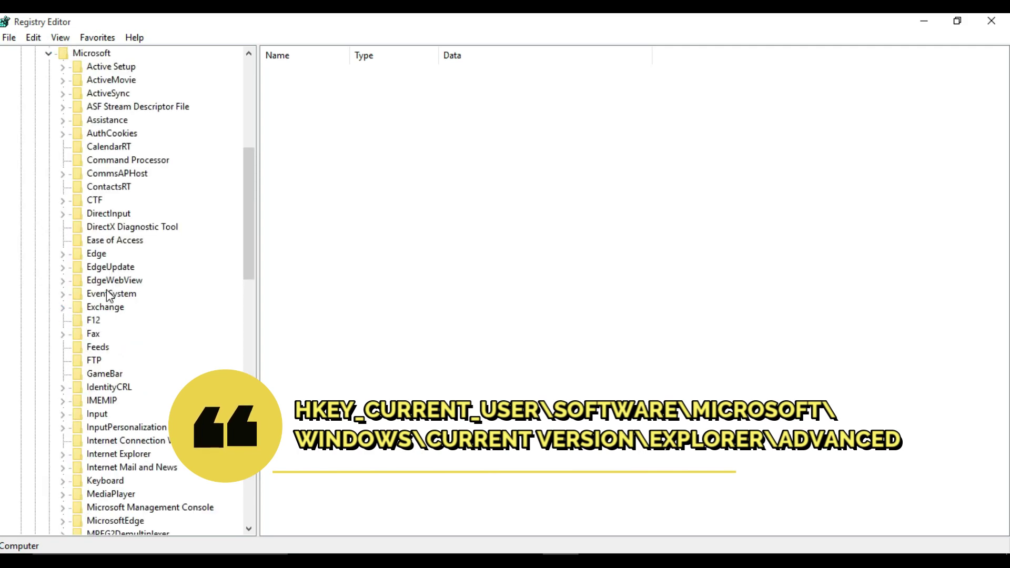
# Step: Select the Advanced key under Windows\CurrentVersion\Explorer within the Microsoft branch
pyautogui.scroll(-5, 125, 282)
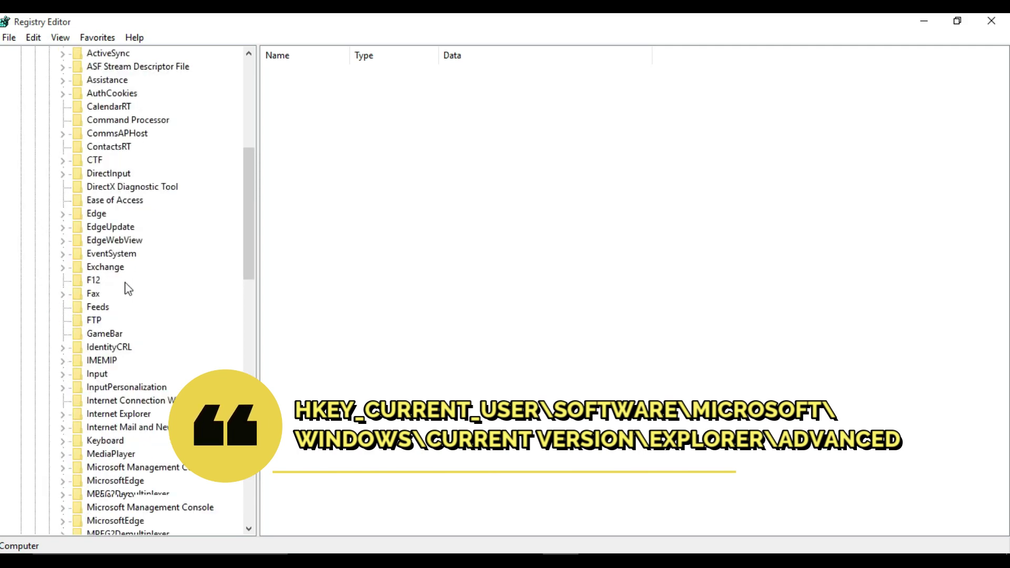
pyautogui.scroll(-10, 128, 286)
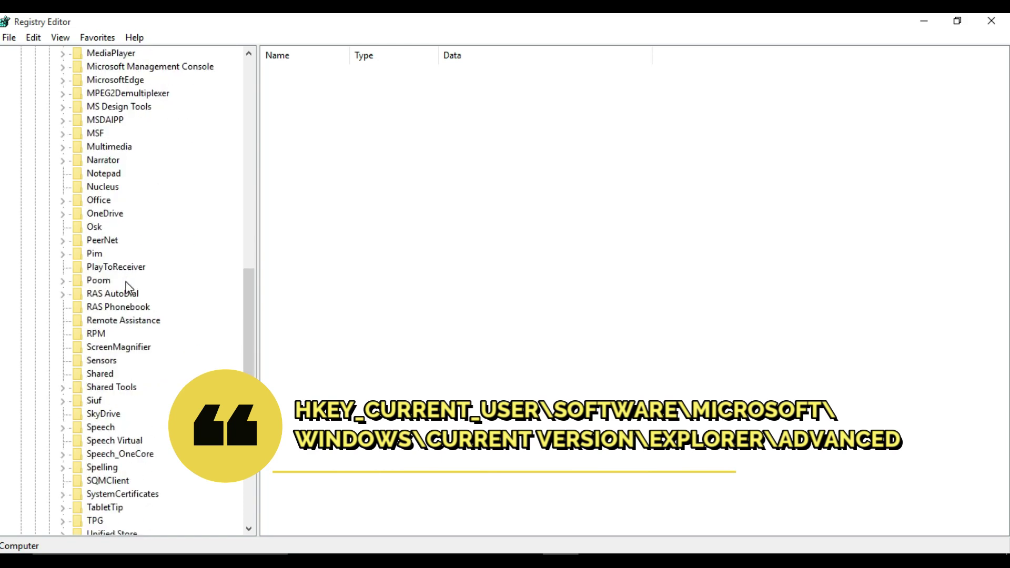
pyautogui.scroll(-3, 128, 287)
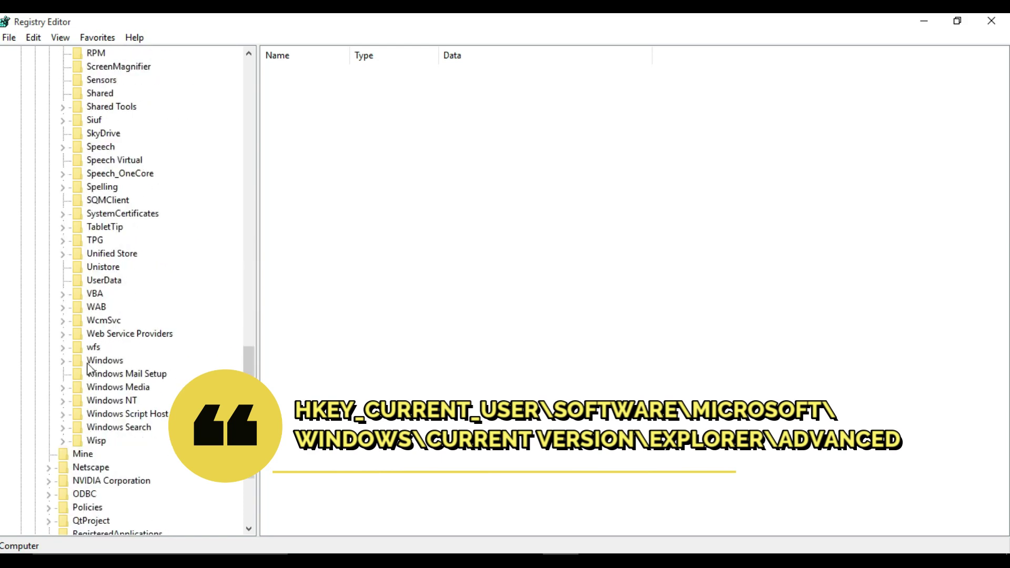
pyautogui.click(63, 361)
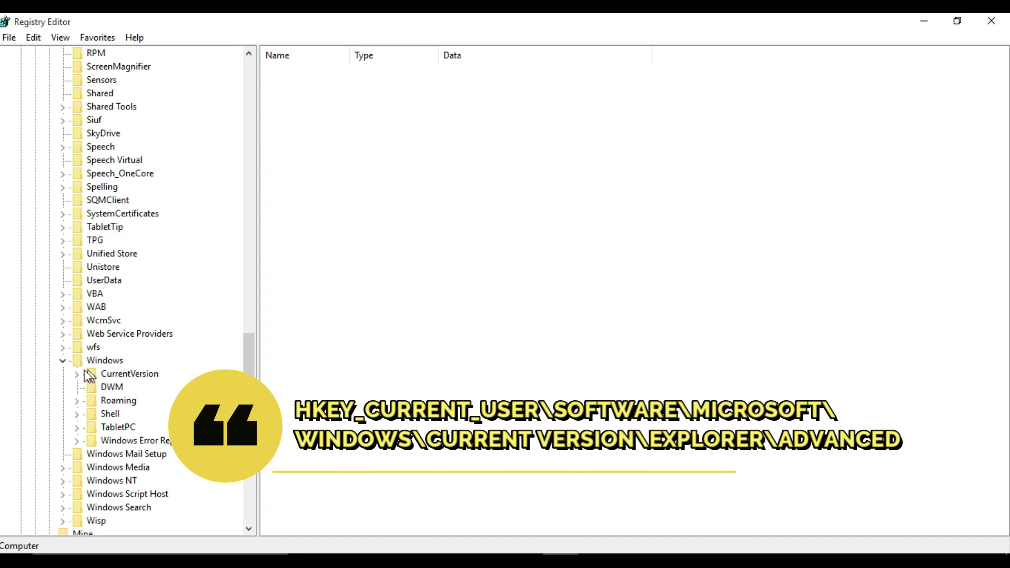
pyautogui.click(77, 376)
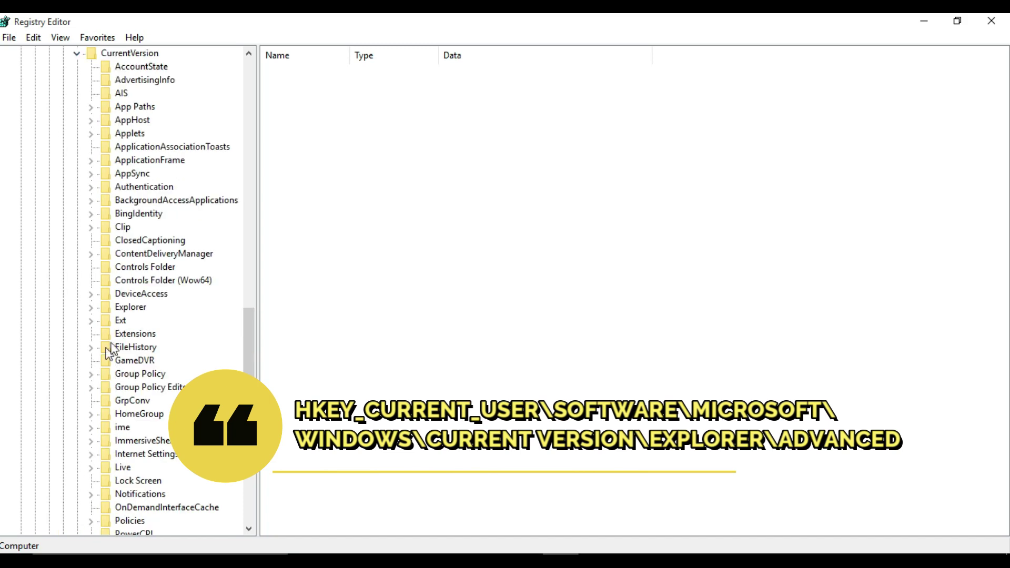
pyautogui.scroll(2, 132, 259)
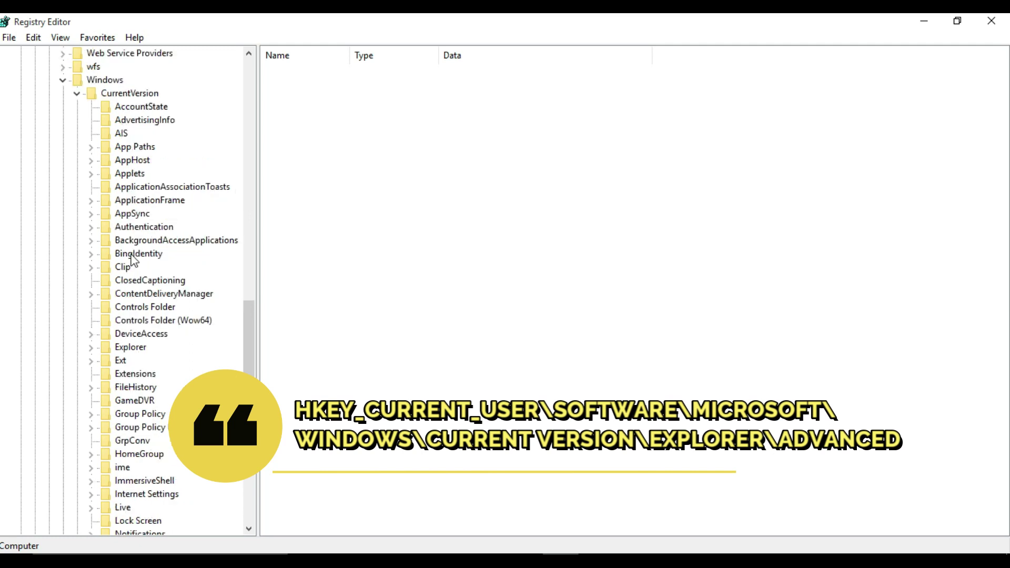
pyautogui.scroll(-2, 133, 258)
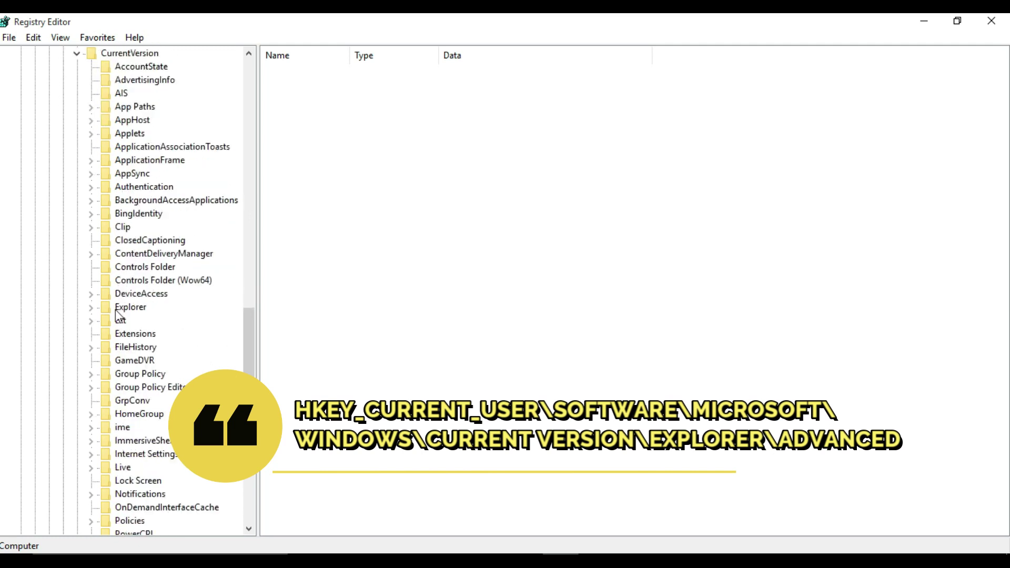
pyautogui.click(91, 308)
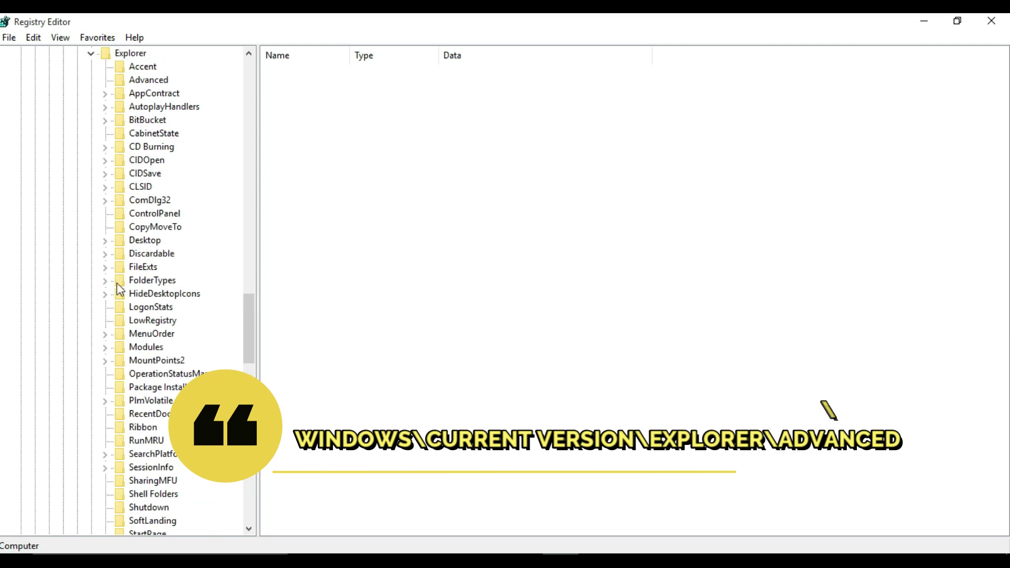
pyautogui.click(152, 81)
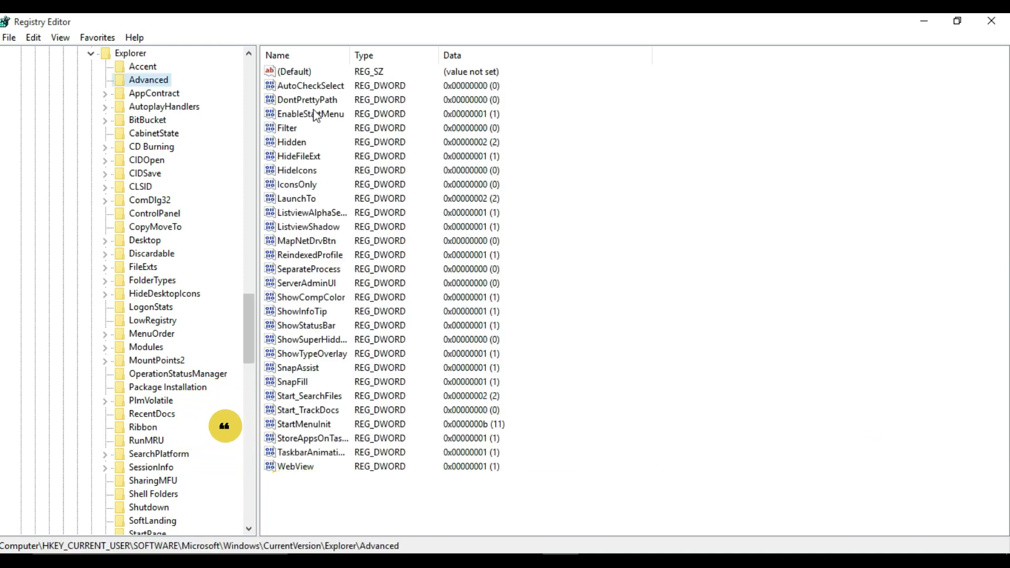
# Step: Set the value data of the LaunchTo DWORD in the Advanced key to 1
pyautogui.doubleClick(300, 200)
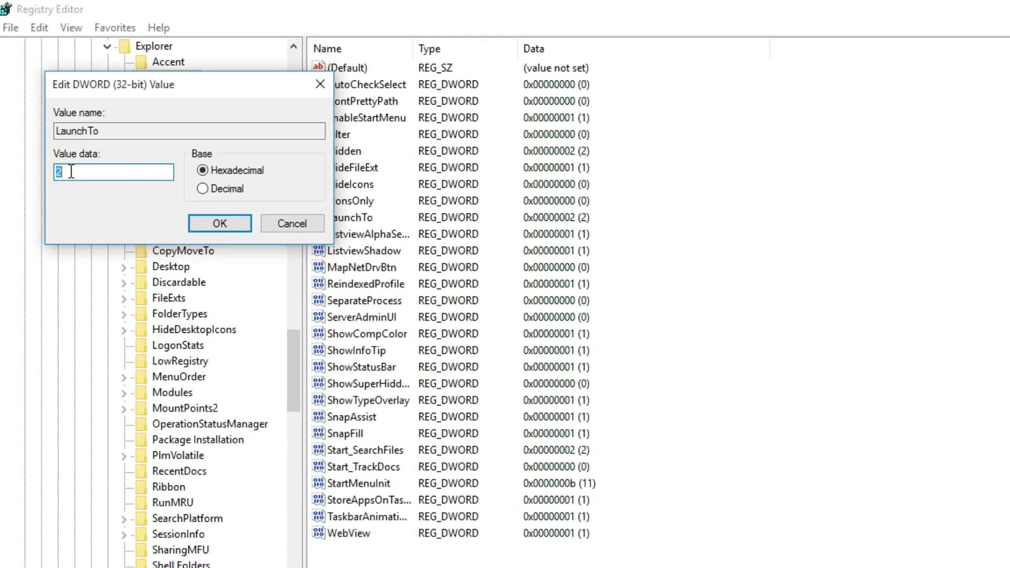
pyautogui.write('1')
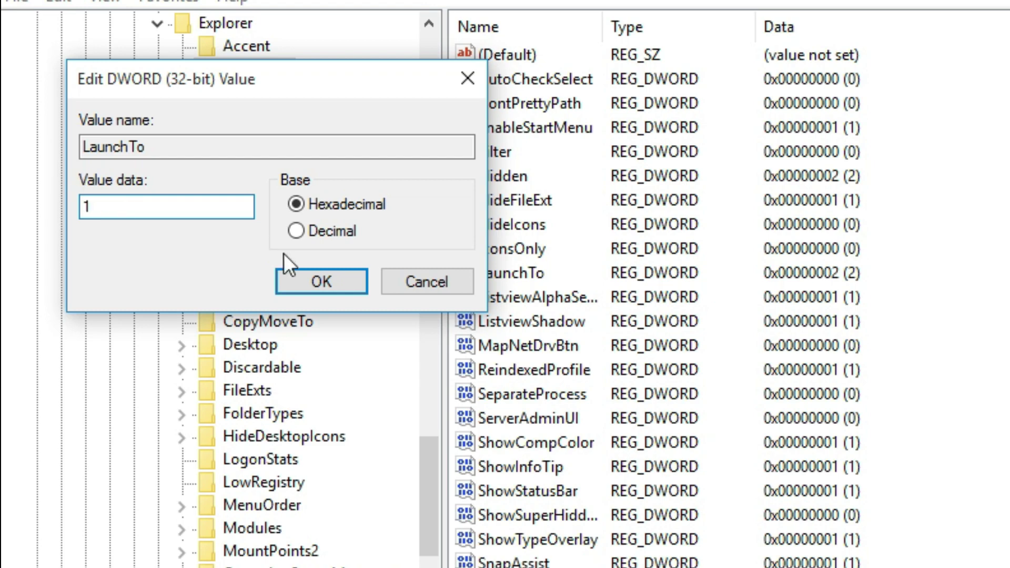
pyautogui.click(315, 281)
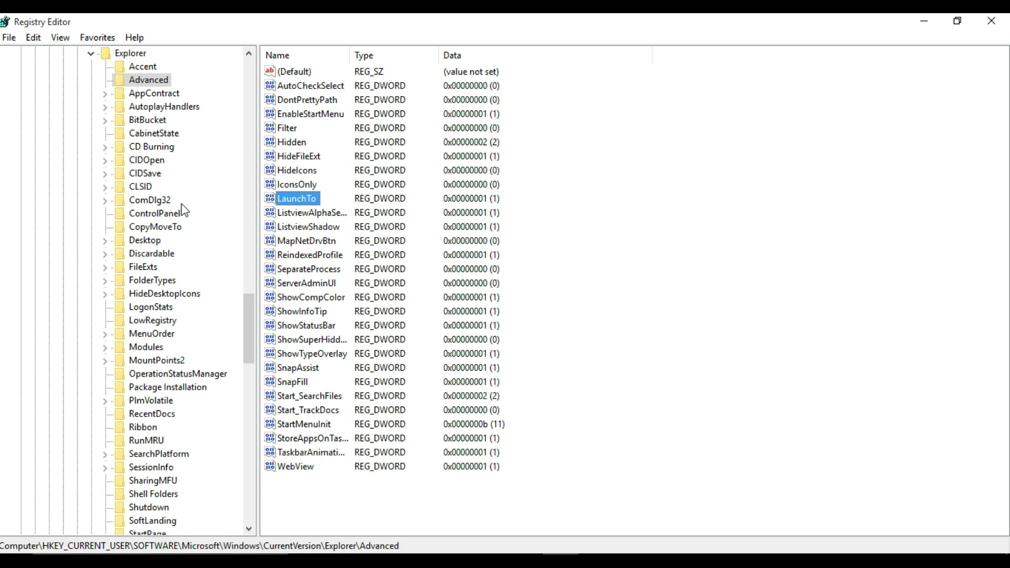
pyautogui.rightClick(166, 79)
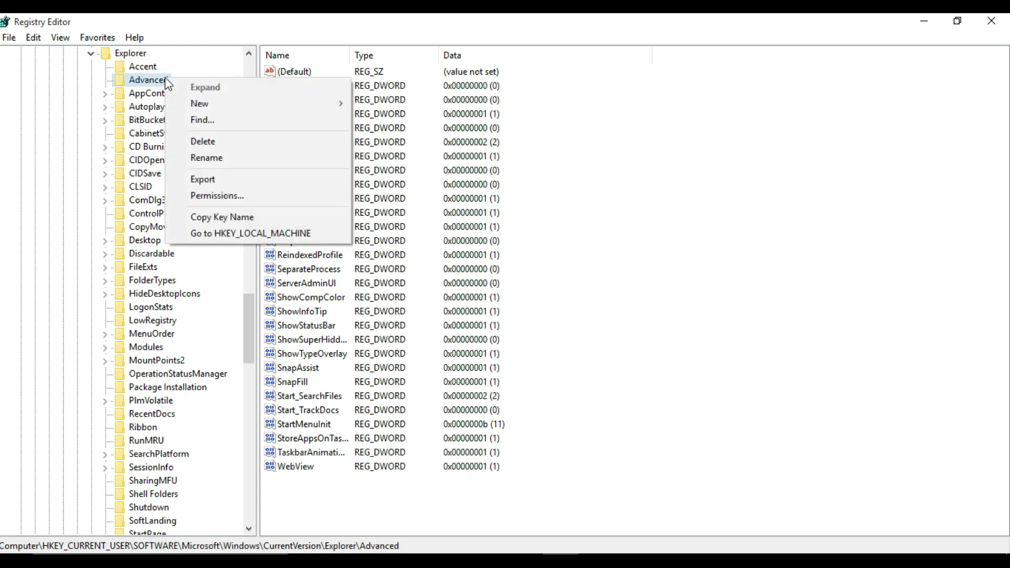
pyautogui.moveTo(210, 105)
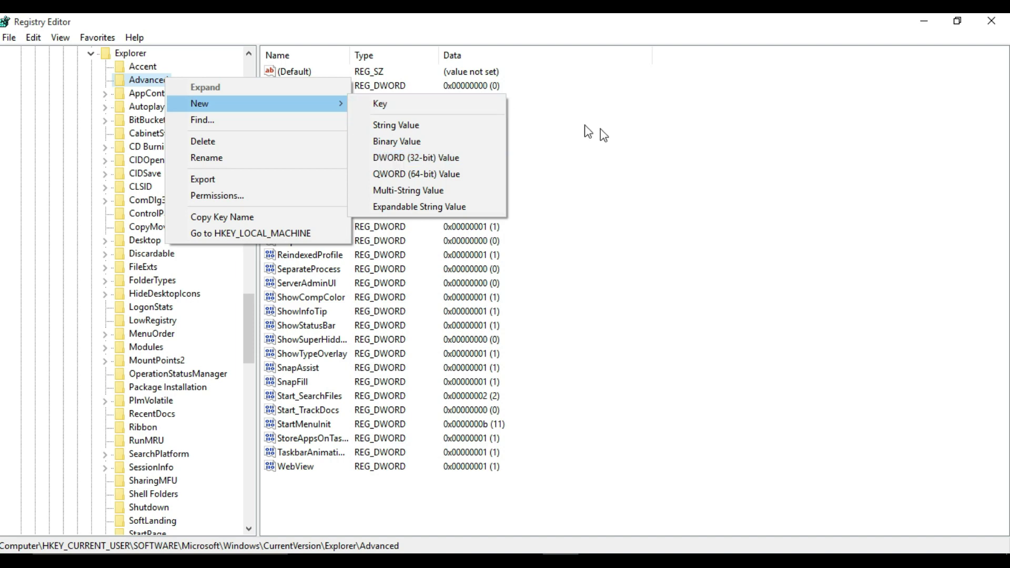
pyautogui.click(634, 154)
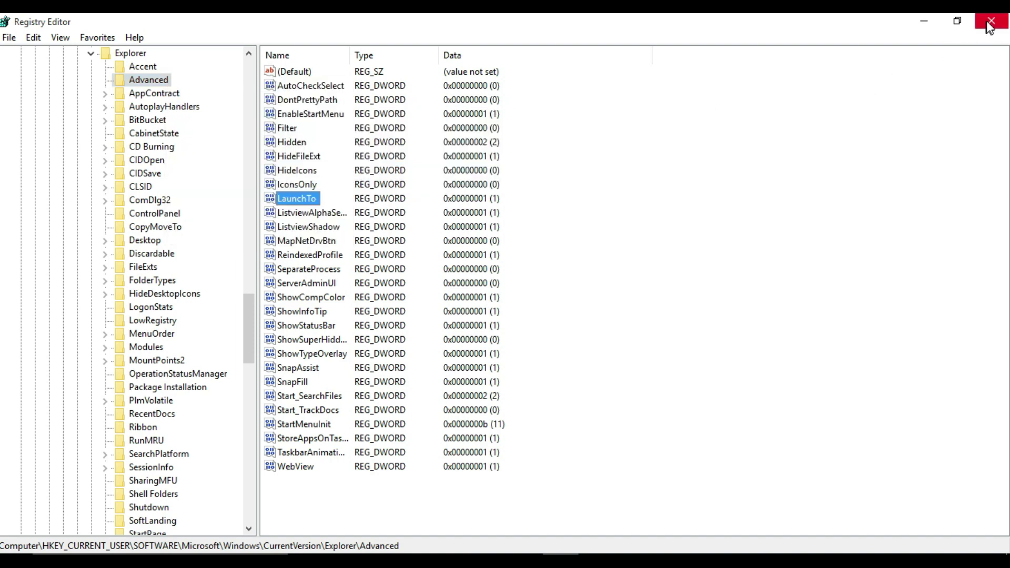
# Step: Close the Registry Editor, then open File Explorer and select its address to check the start location
pyautogui.click(936, 19)
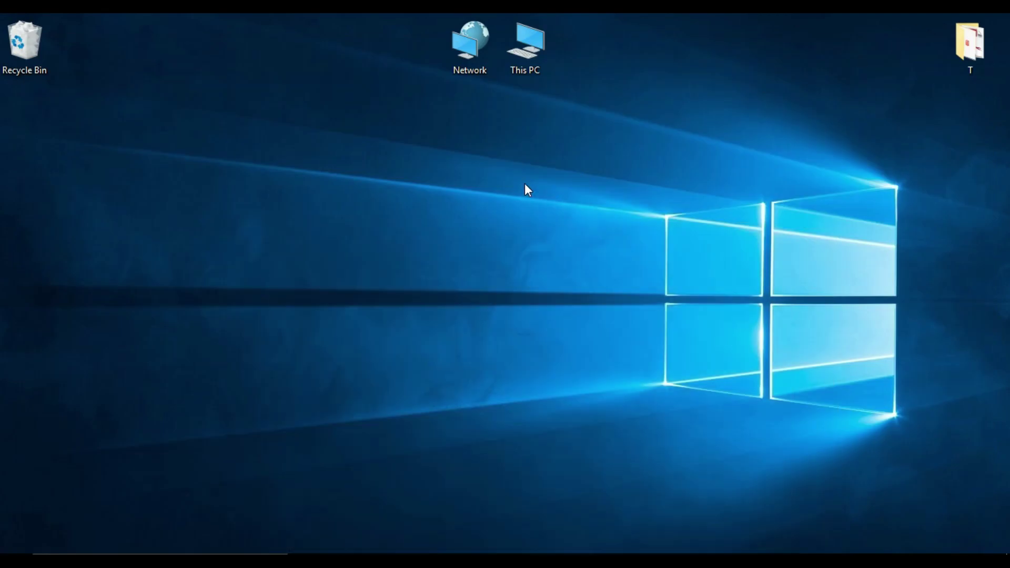
pyautogui.press('super+e')
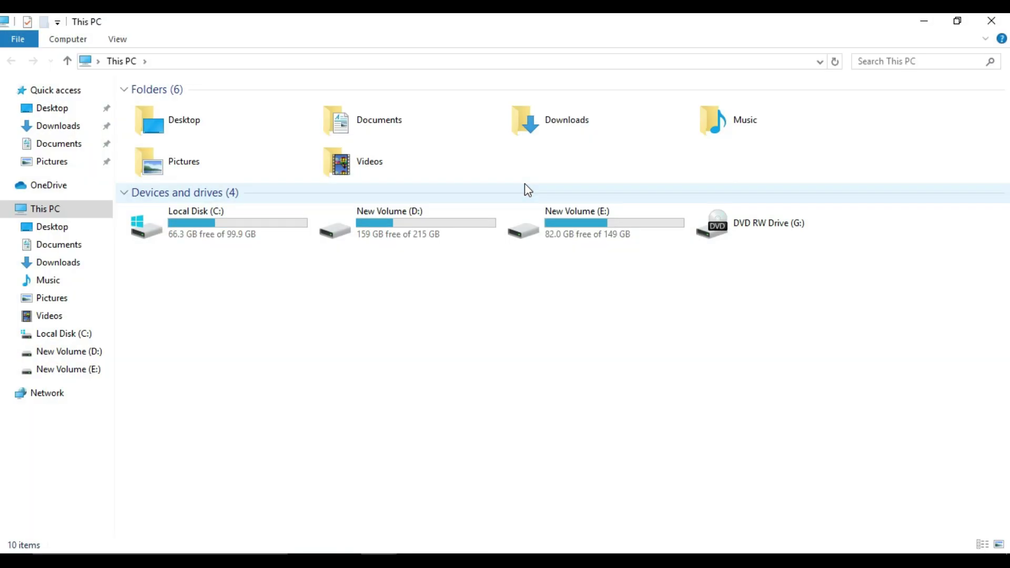
pyautogui.click(158, 61)
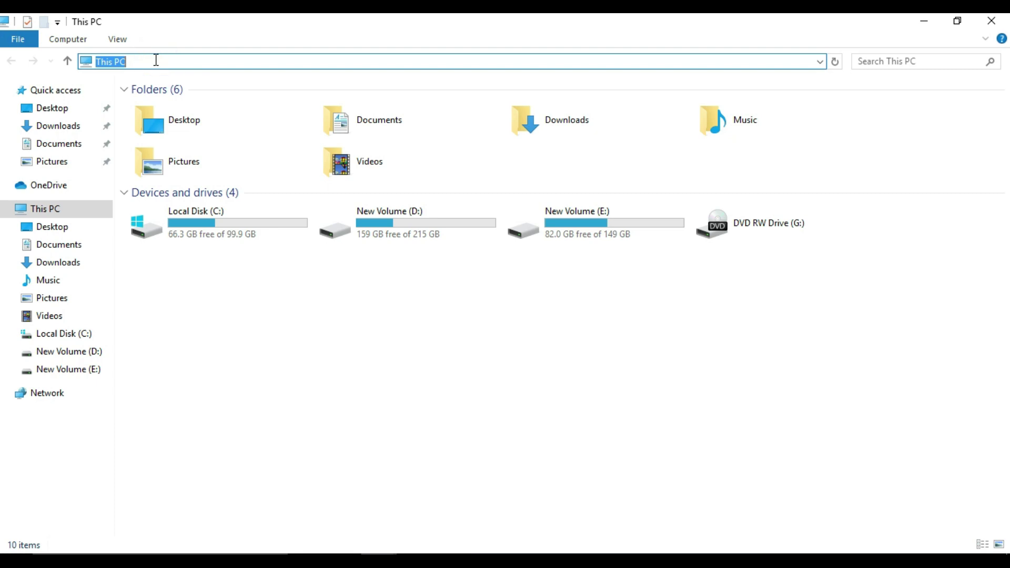